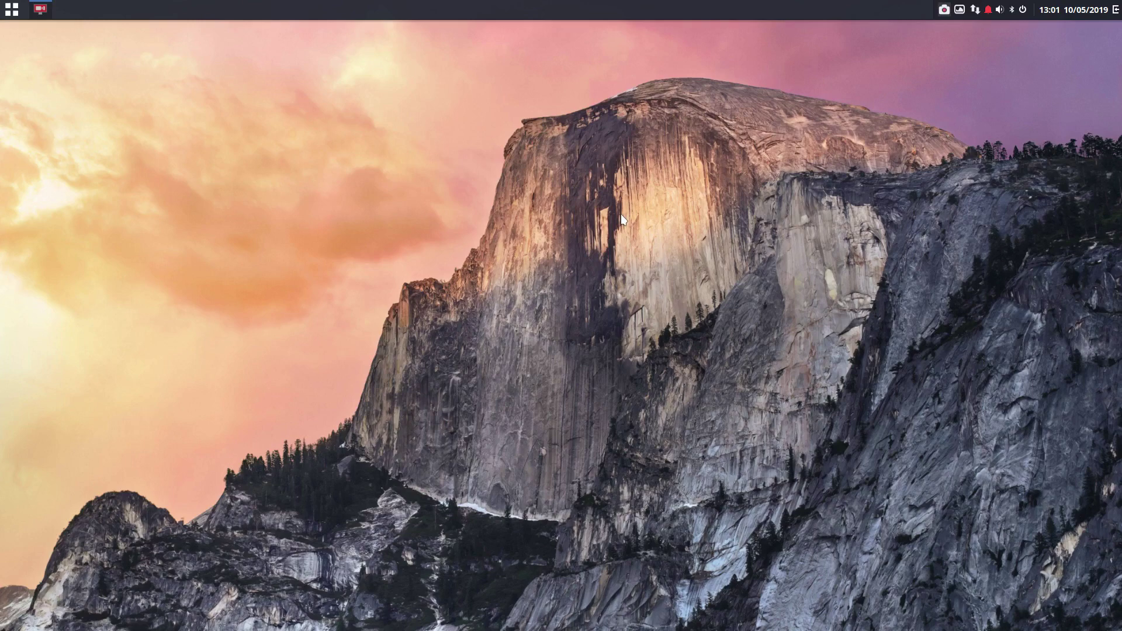
- Open a terminal, drag it to the screen centre, then close it
key("ctrl+alt+t")
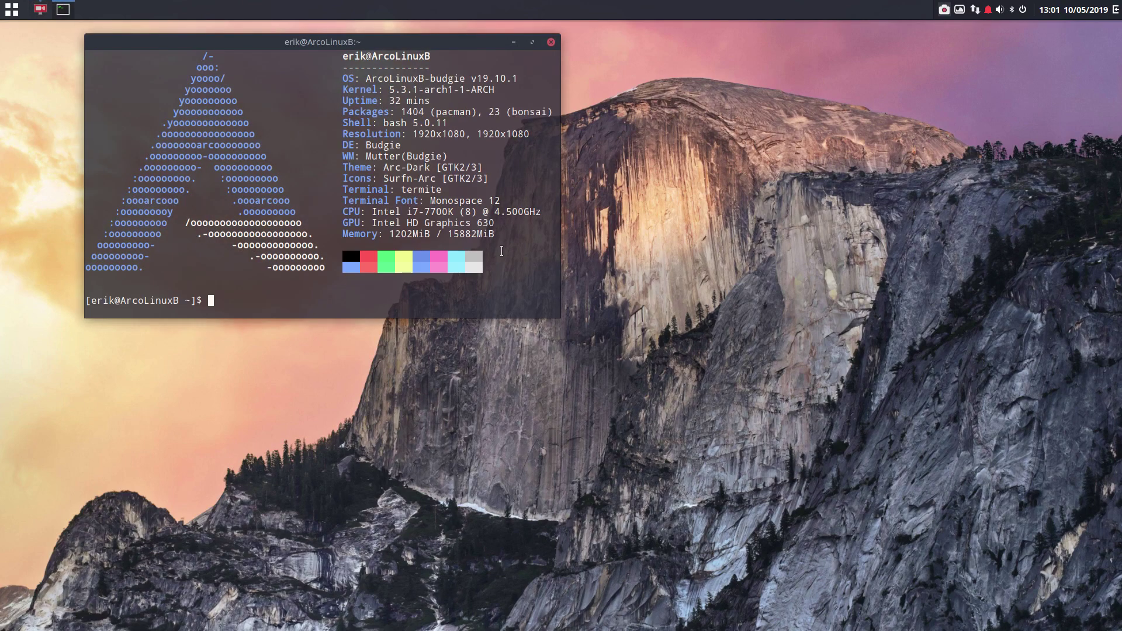
left_click_drag(390, 45, 690, 165)
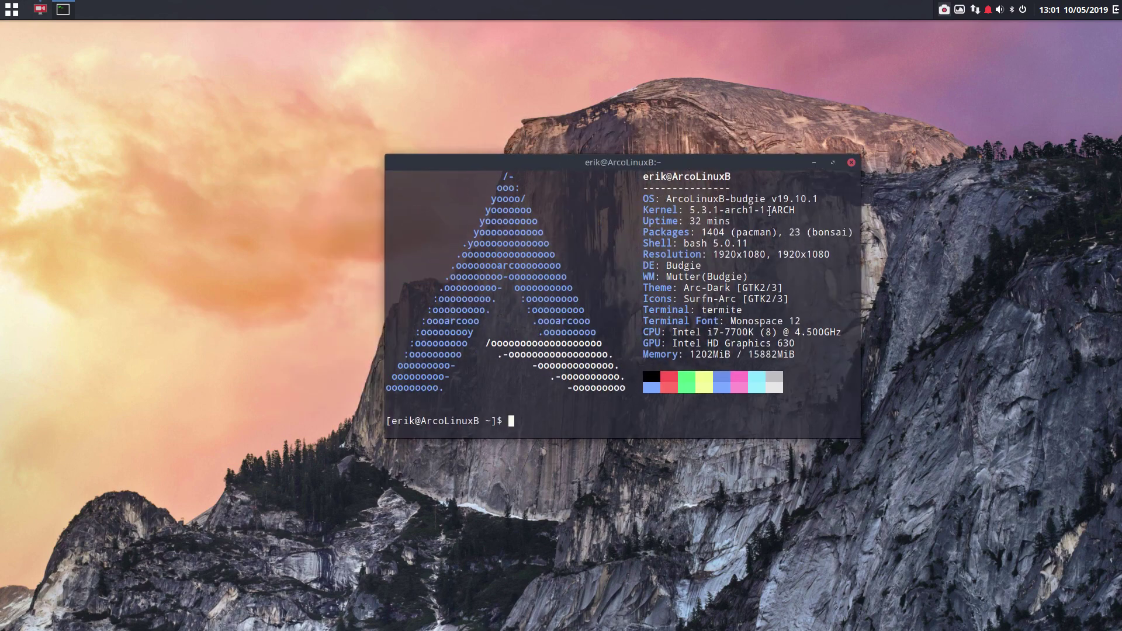
left_click(852, 163)
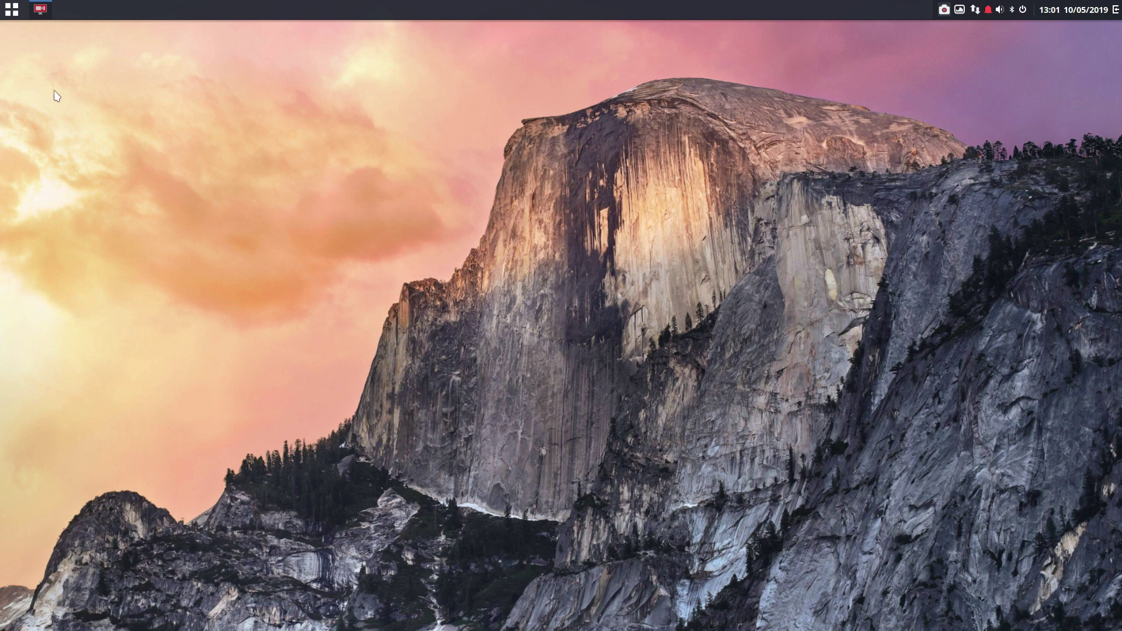
- Browse the application menu's categories such as System Tools, then dismiss it by clicking the desktop
left_click(11, 10)
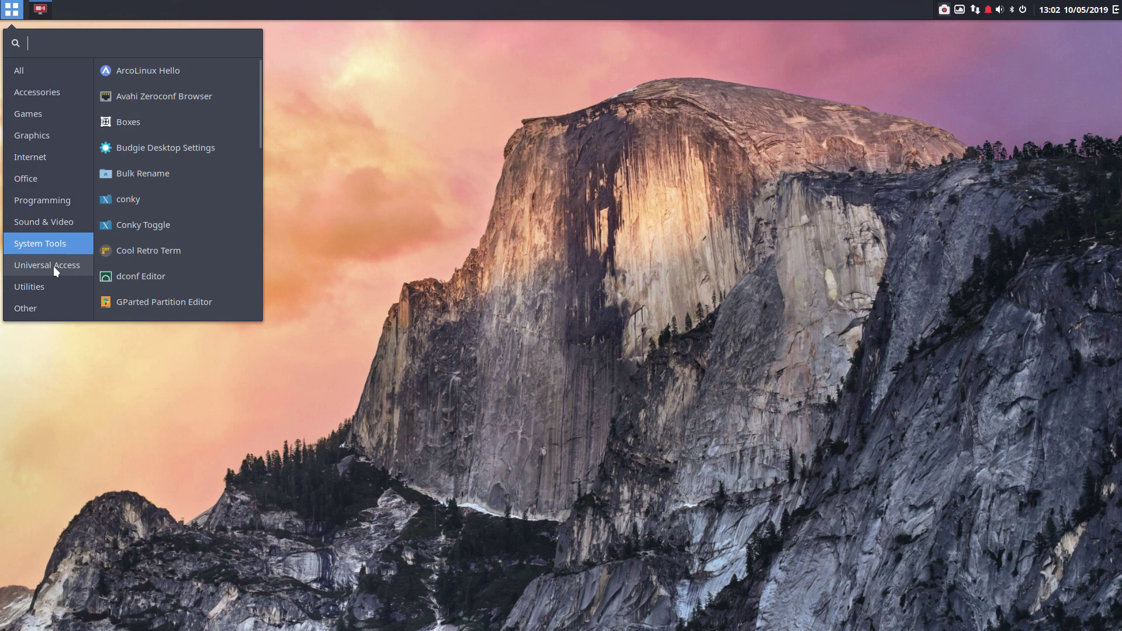
left_click(379, 111)
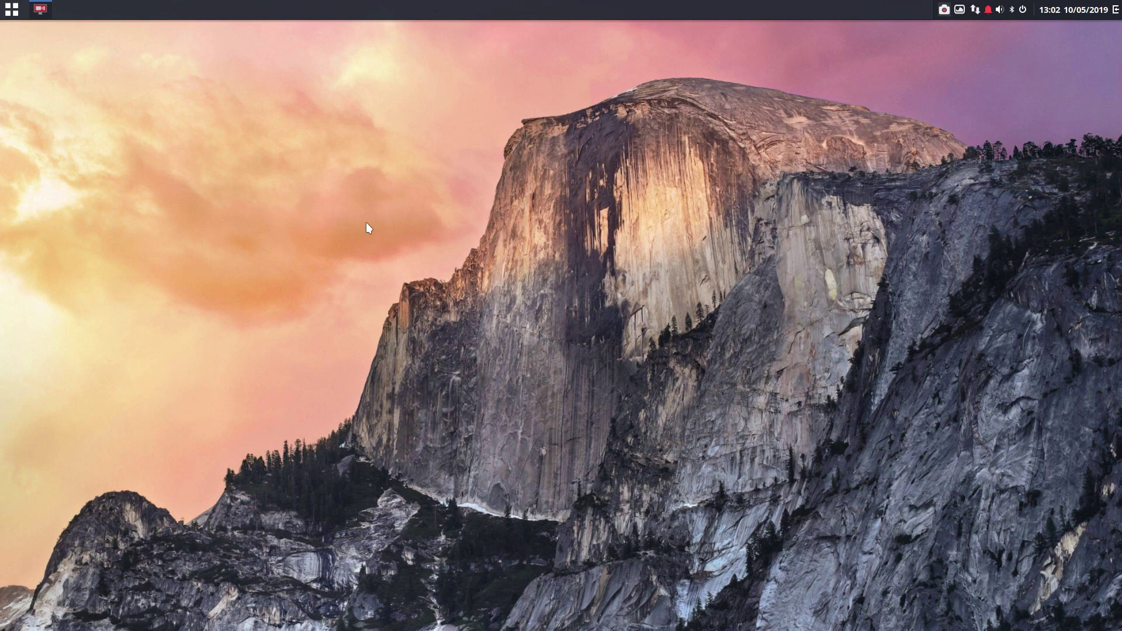
key("ctrl+alt+t")
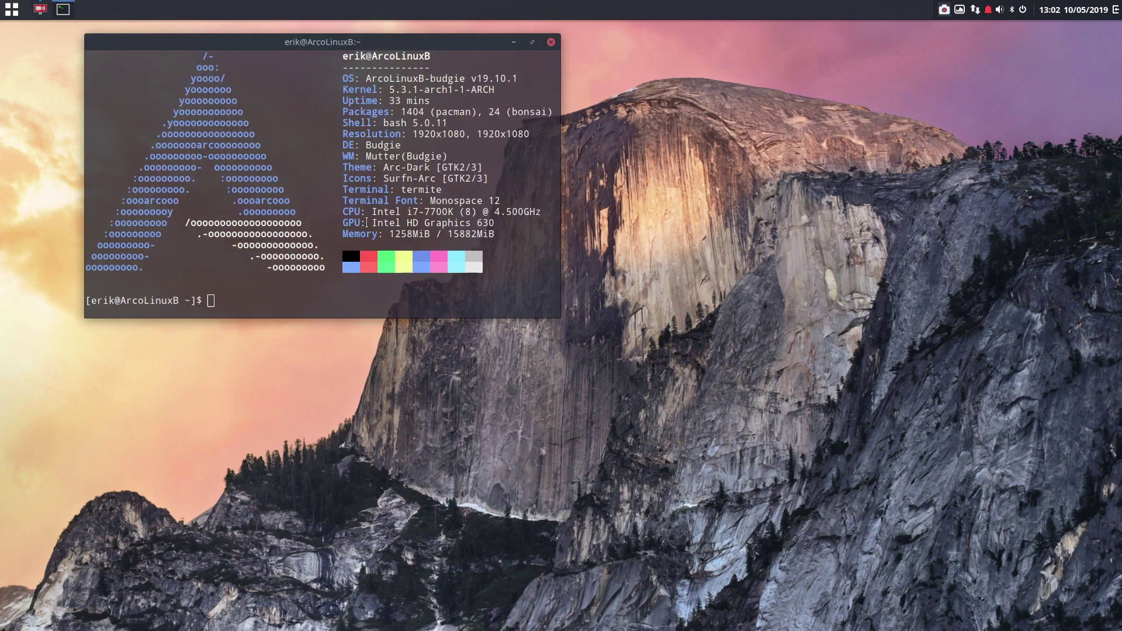
key("super+shift+Return")
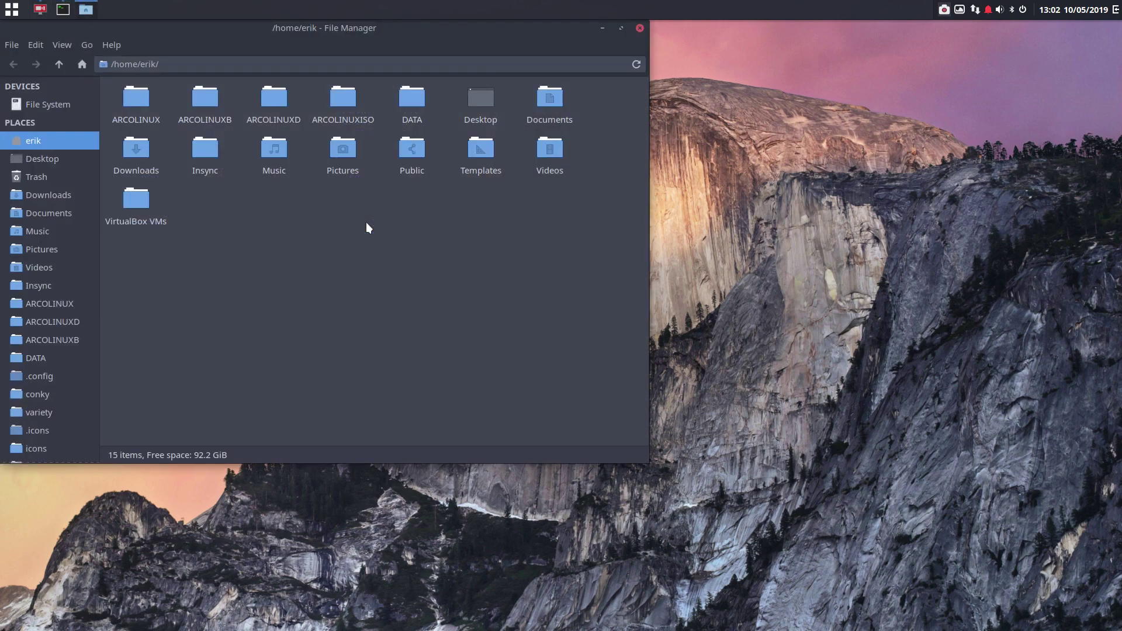
left_click(640, 27)
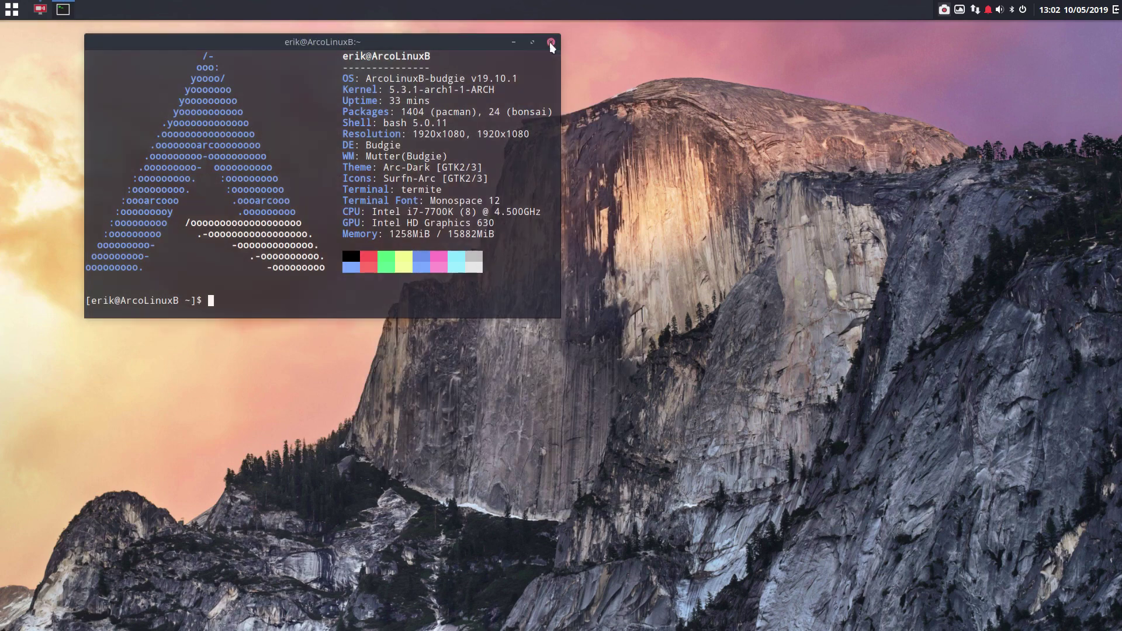
left_click(551, 42)
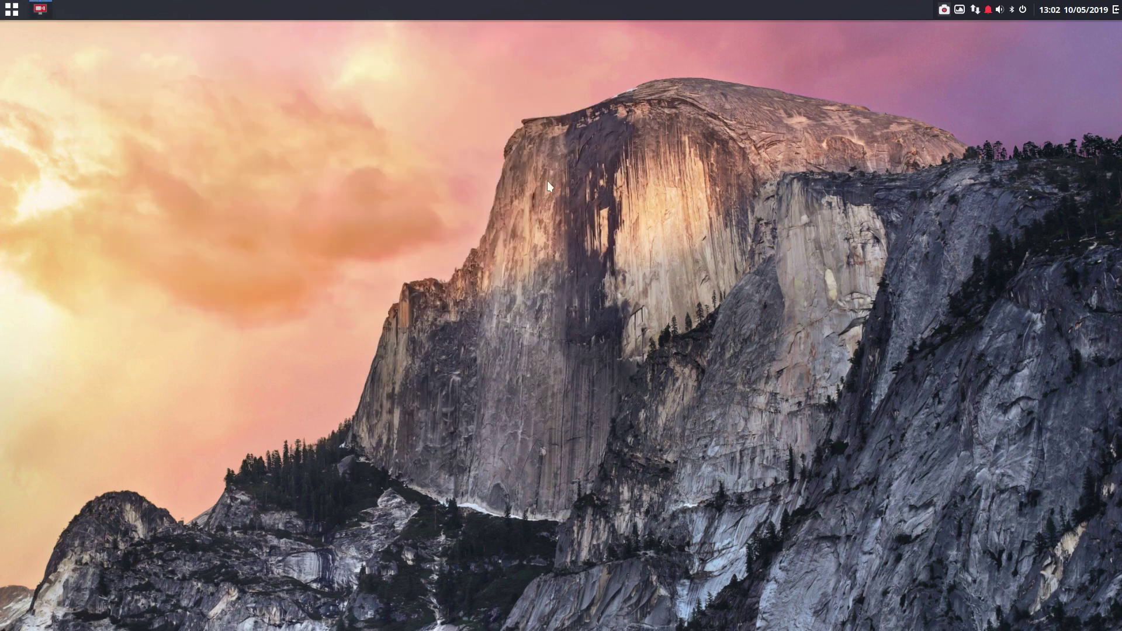
key("super+w")
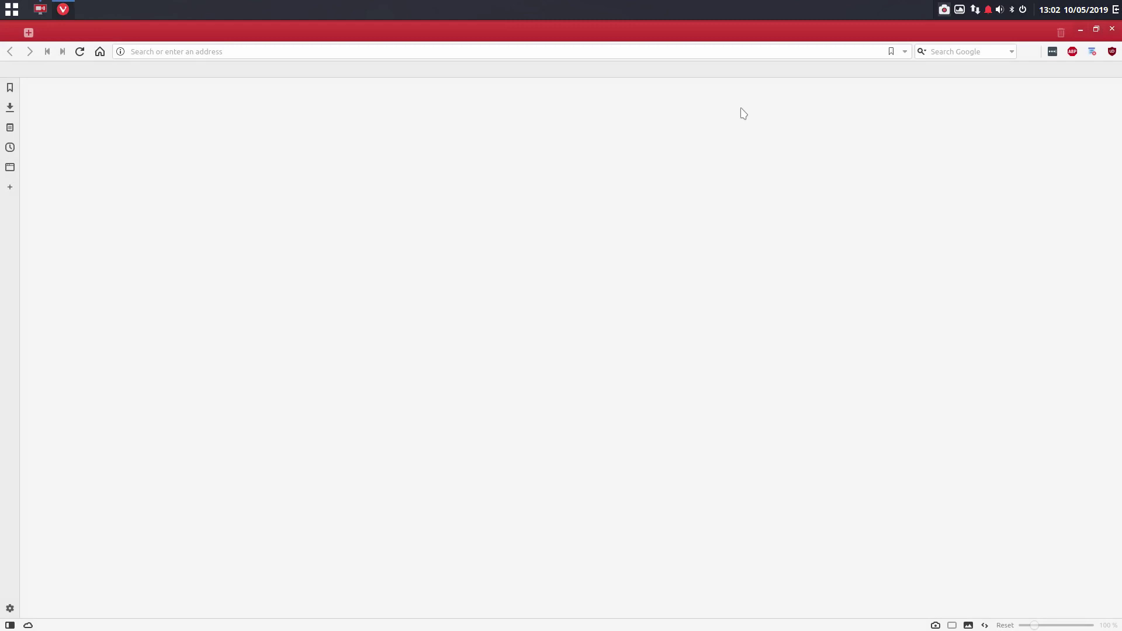
key("alt+F4")
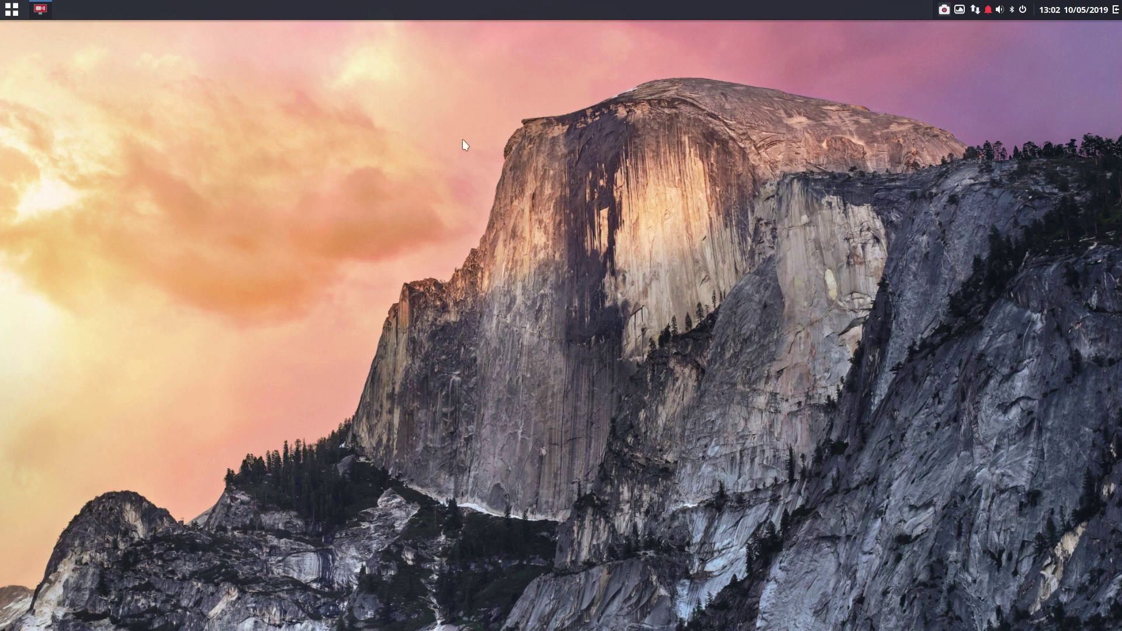
left_click(12, 10)
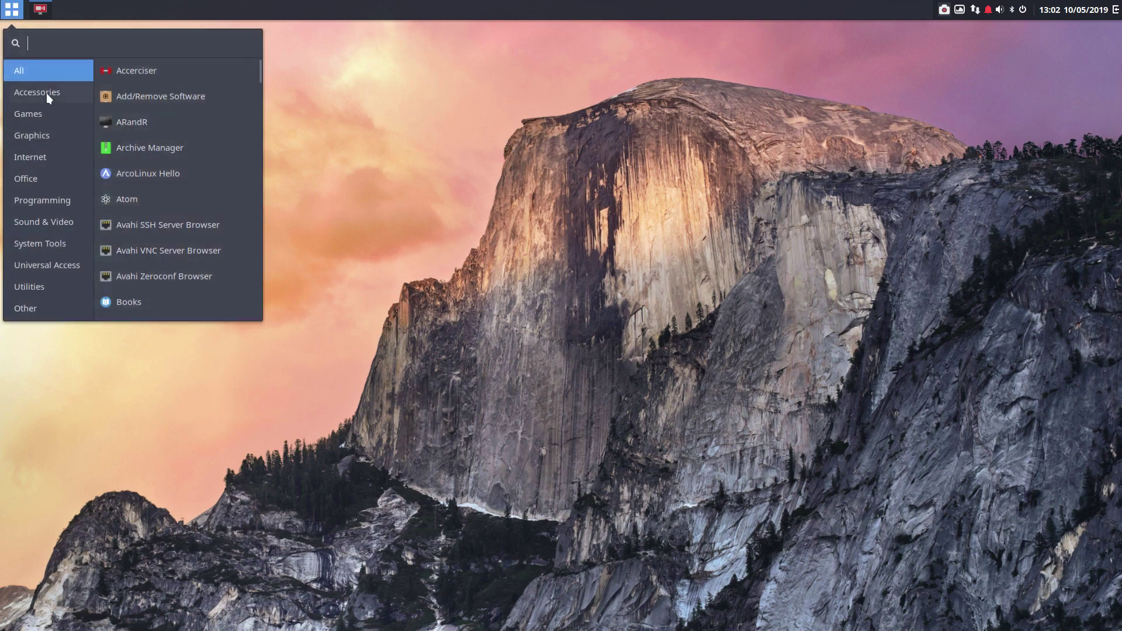
type("set")
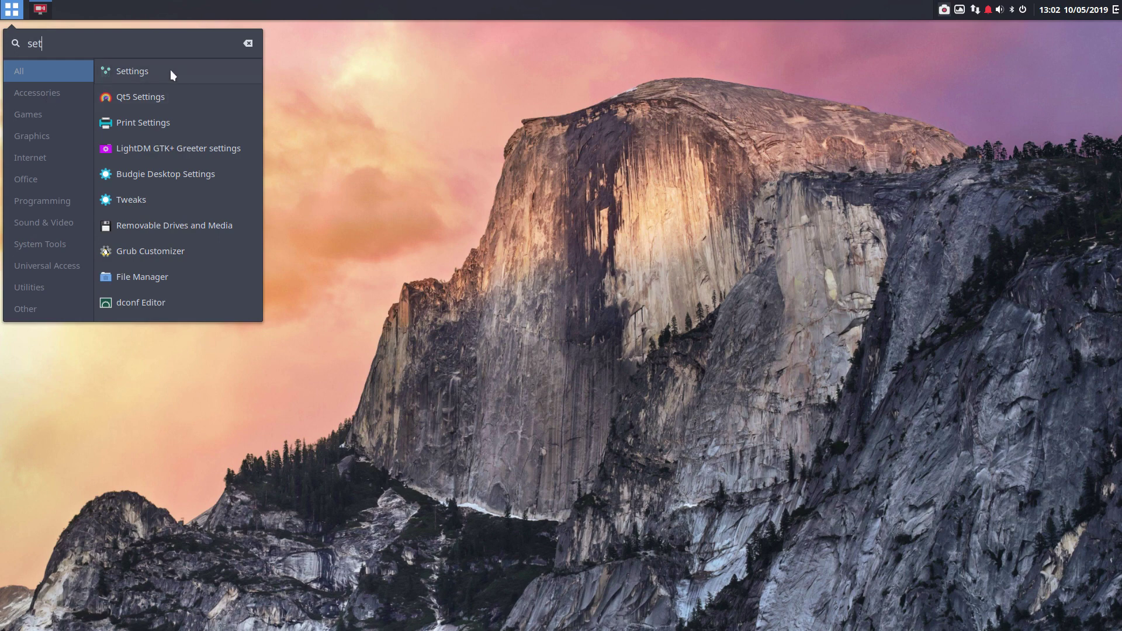
left_click(170, 69)
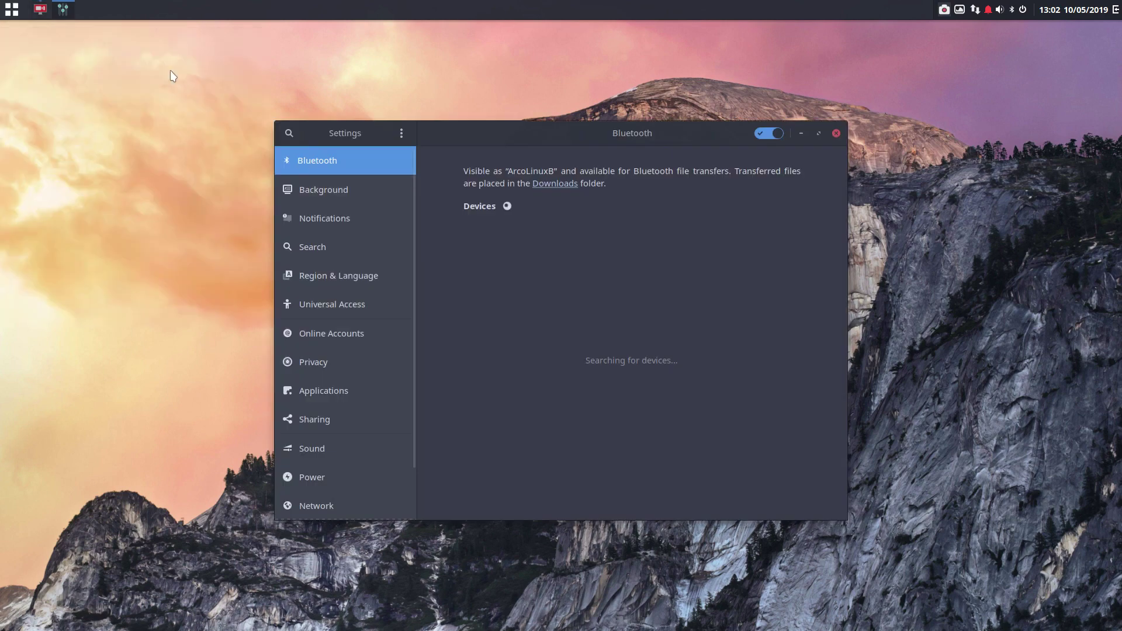
left_click_drag(499, 135, 480, 136)
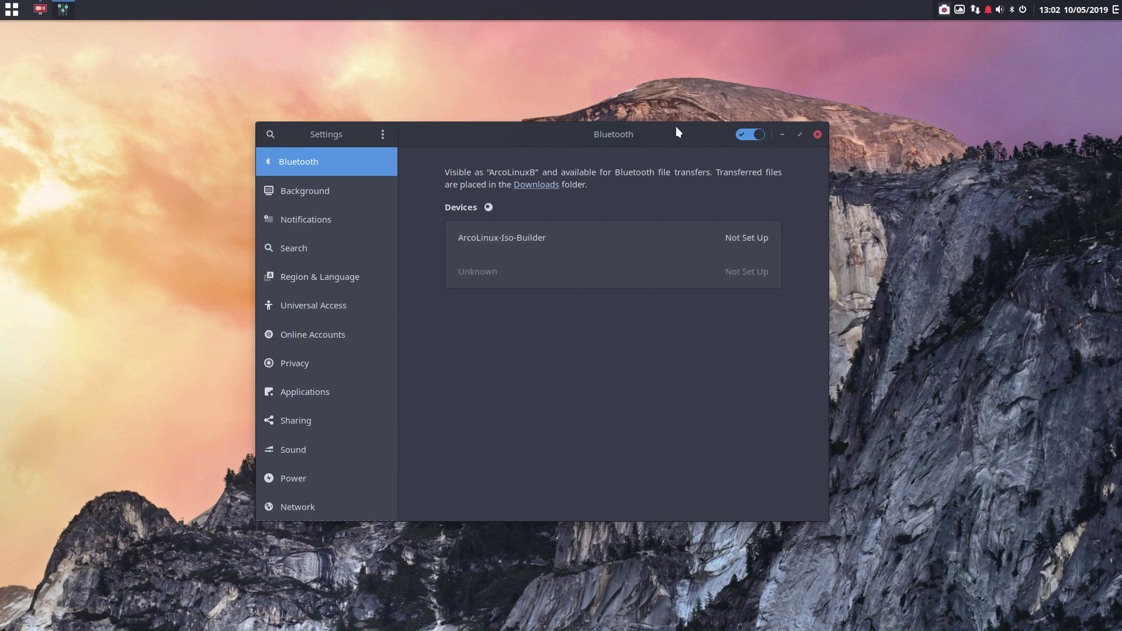
left_click(818, 134)
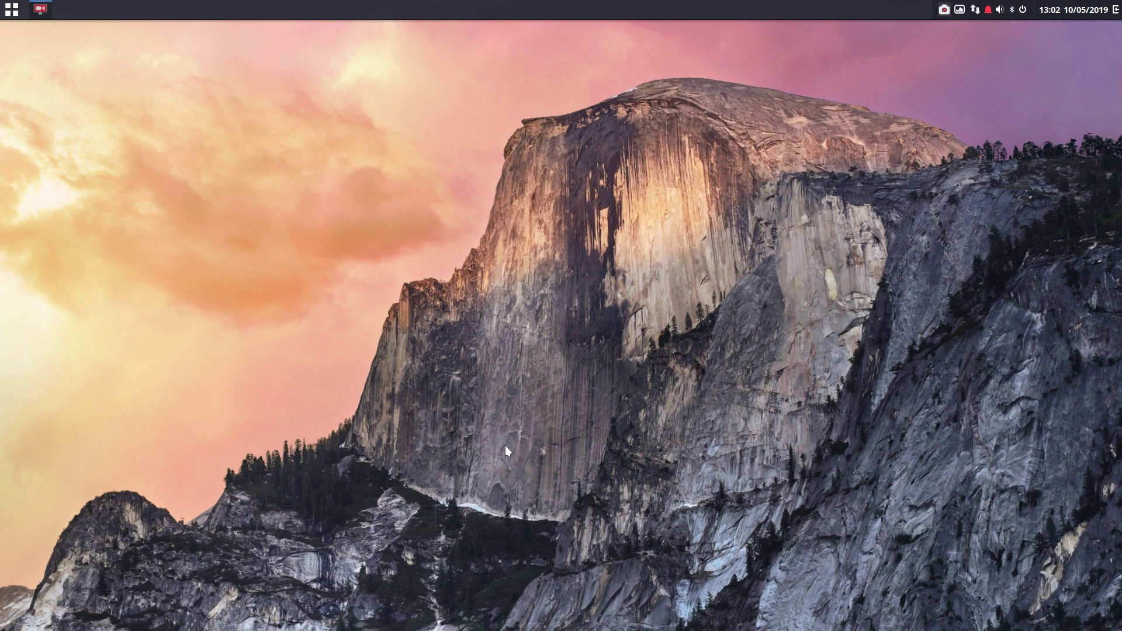
- Open a terminal and type 'sudo pacman -R arcolinux-conf', Tab-completing the package name
key("ctrl+alt+t")
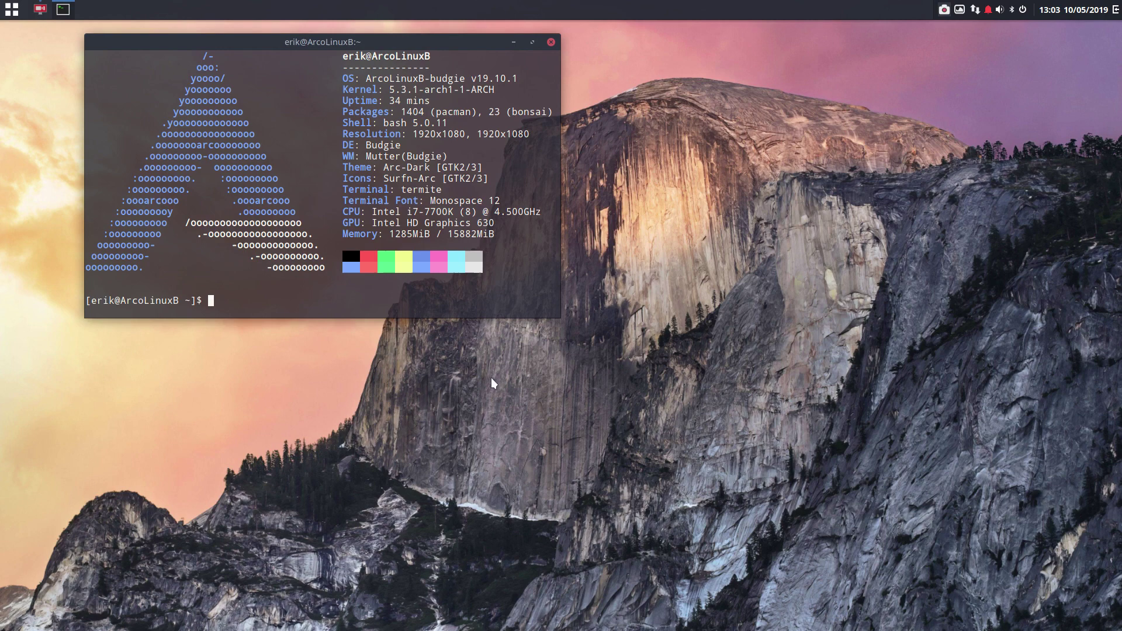
type("sudo pac")
key("BackSpace")
key("BackSpace")
key("BackSpace")
key("BackSpace")
key("BackSpace")
type("o pacman")
key("BackSpace")
key("BackSpace")
key("BackSpace")
type("an -R arcolinux-conf")
key("Tab")
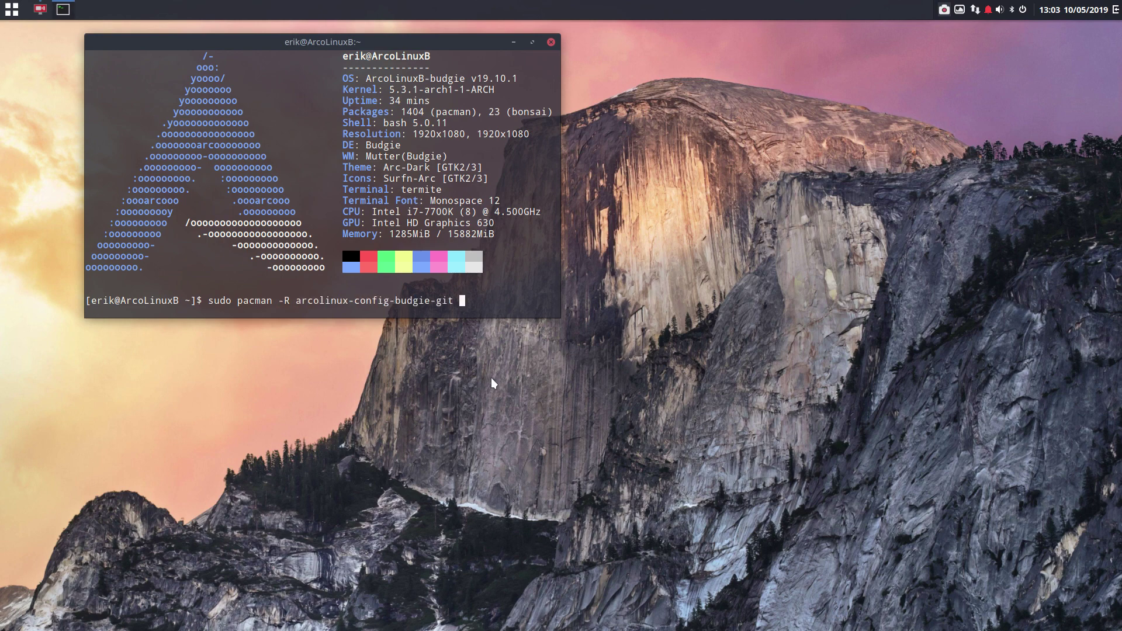
- Correct the command to 'sudo pacman -S arcolinux-config-budgie-git'
key("BackSpace")
key("BackSpace")
key("BackSpace")
key("BackSpace")
key("BackSpace")
key("BackSpace")
key("BackSpace")
key("BackSpace")
key("BackSpace")
key("BackSpace")
key("BackSpace")
key("BackSpace")
type("-gnom")
key("BackSpace")
key("BackSpace")
key("BackSpace")
key("BackSpace")
type("b")
key("Tab")
key("Left")
key("Left")
key("Left")
key("Left")
key("Left")
key("Left")
key("Left")
key("Left")
key("Left")
key("Left")
key("Left")
key("Left")
key("Left")
key("Left")
key("Left")
key("Left")
key("Left")
key("Left")
key("Left")
key("Left")
key("Left")
key("BackSpace")
type("S")
- Close the terminal and open ~/.config/dconf in the file manager with hidden files shown, selecting user
left_click(551, 41)
key("super+shift+Return")
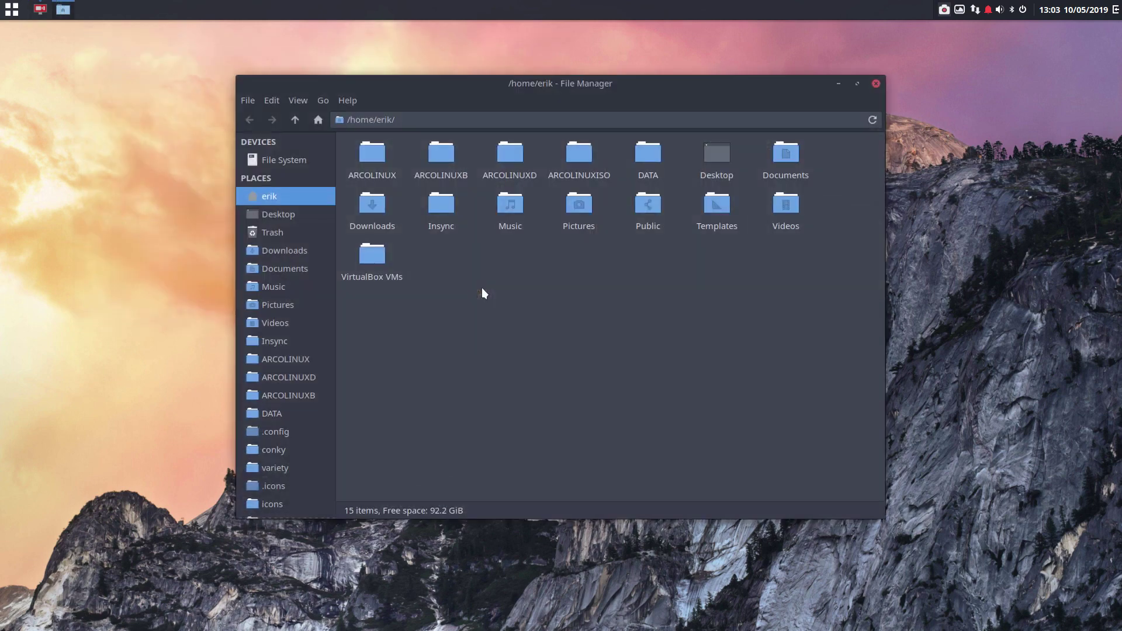
key("ctrl+h")
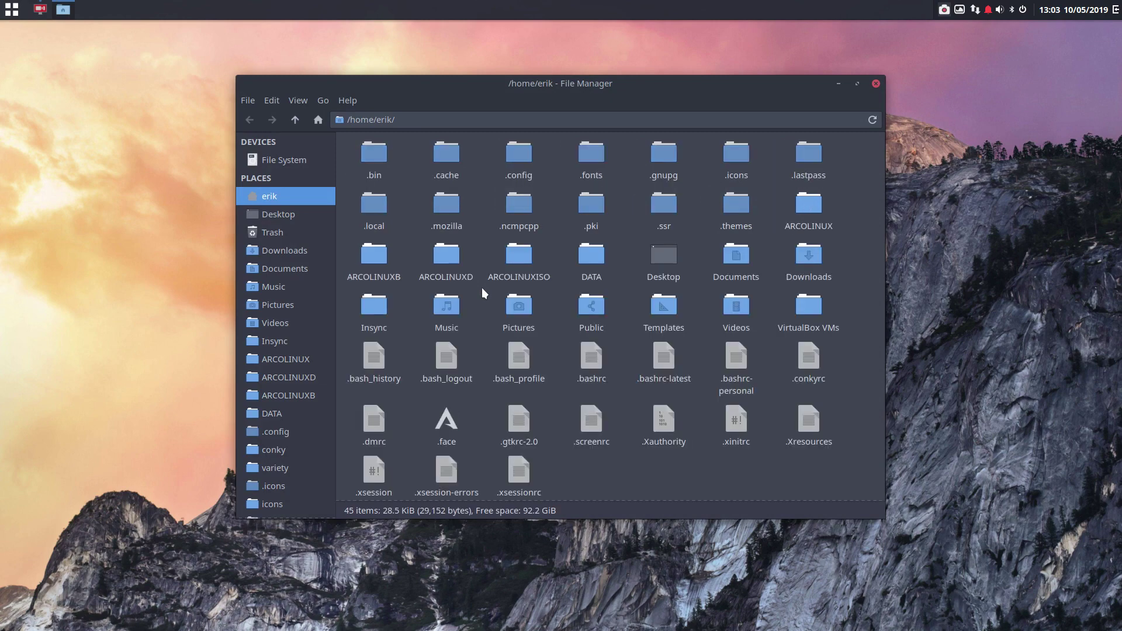
left_click(525, 157)
double_click(525, 156)
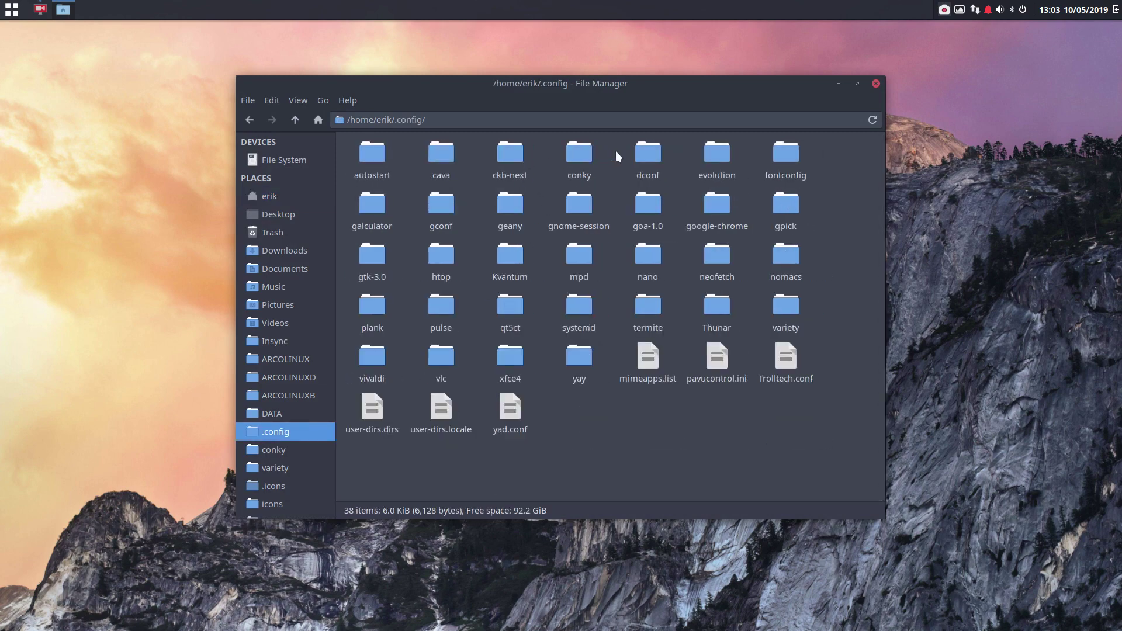
double_click(647, 154)
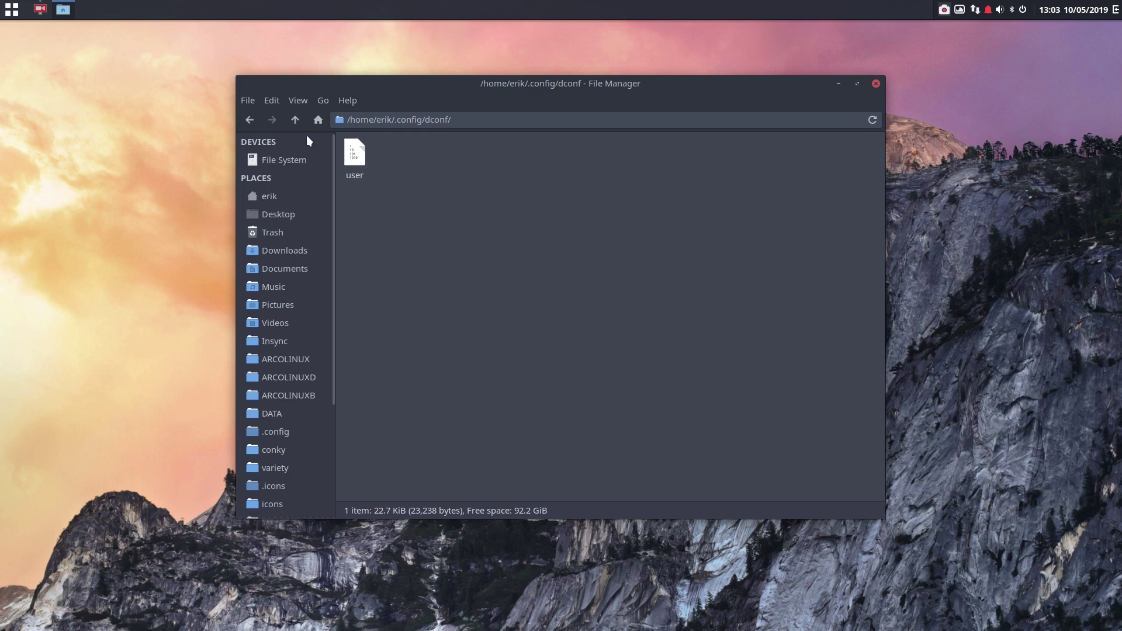
left_click(359, 155)
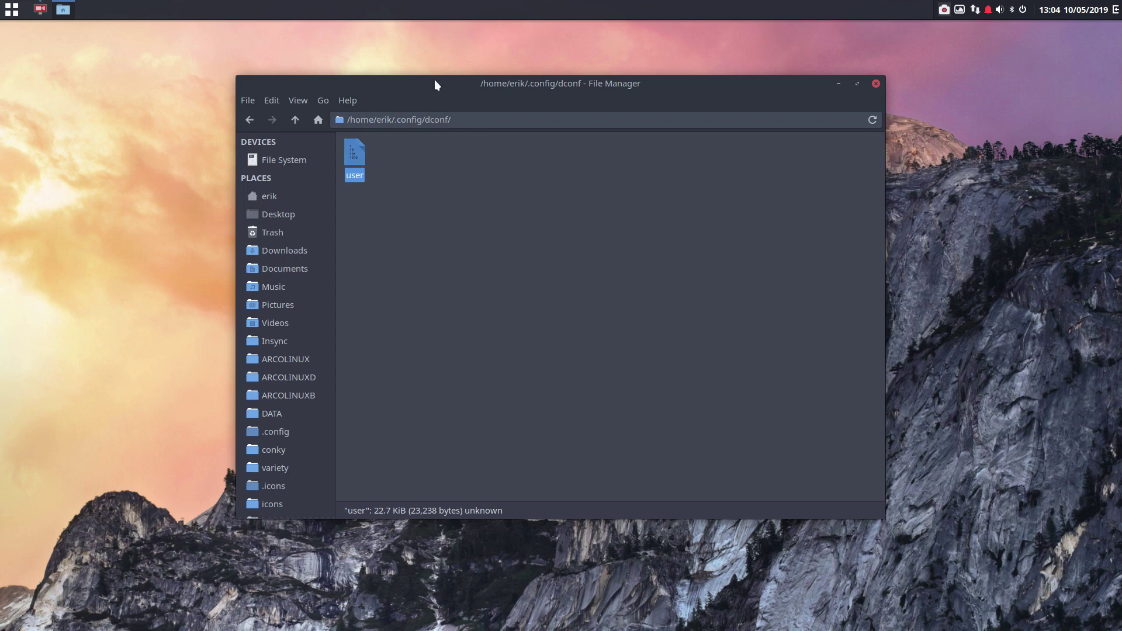
- Move the file manager to the right edge and choose Change Background from the desktop menu
left_click_drag(434, 80, 750, 98)
right_click(109, 180)
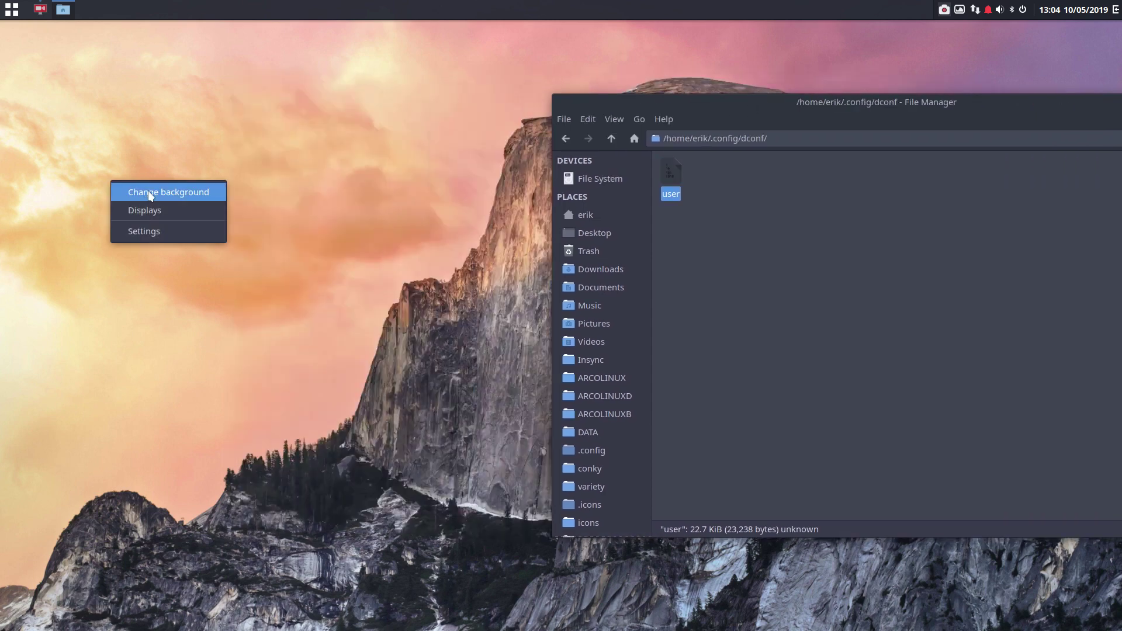
left_click(150, 192)
- Open a second file manager window at /etc/skel/.config/dconf
key("super+shift+Return")
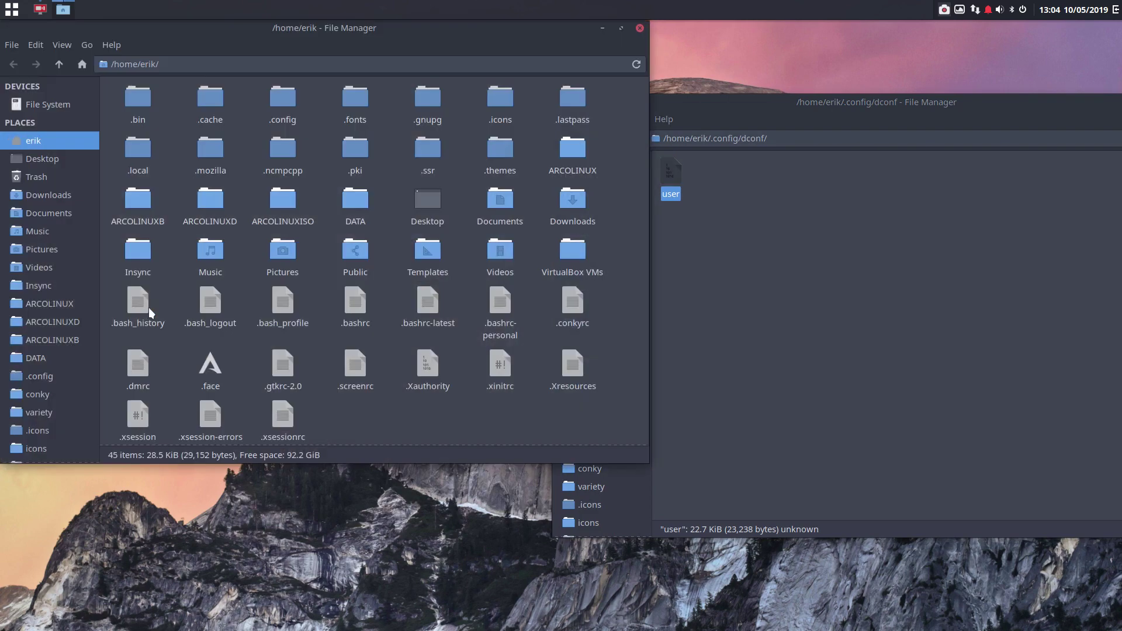
scroll(56, 323, "down", 2)
left_click(50, 406)
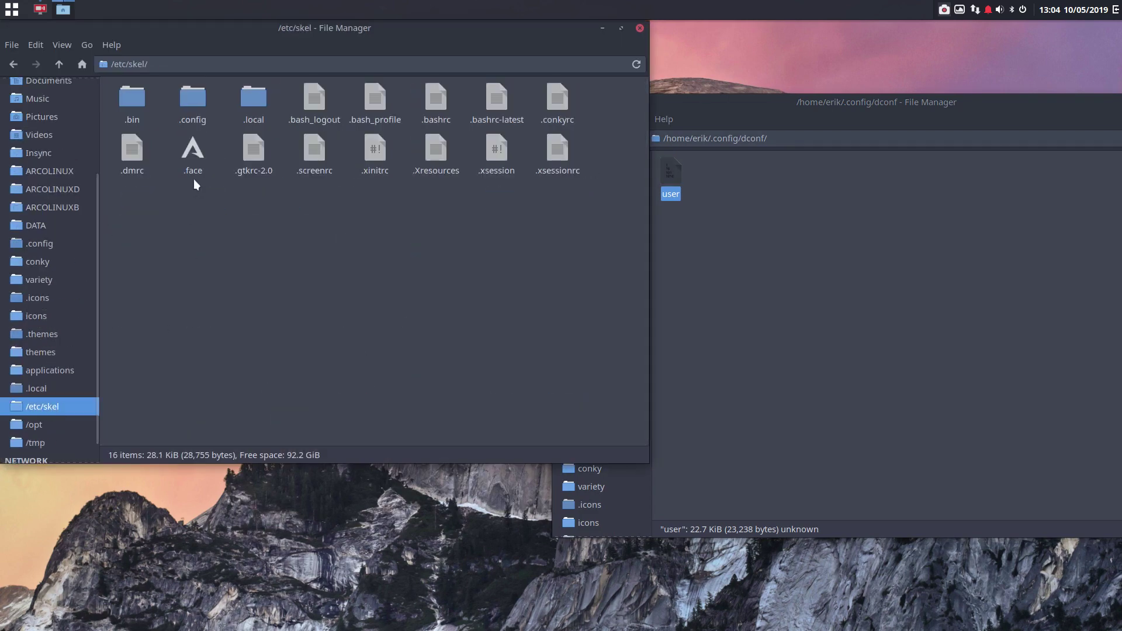
double_click(199, 100)
double_click(264, 104)
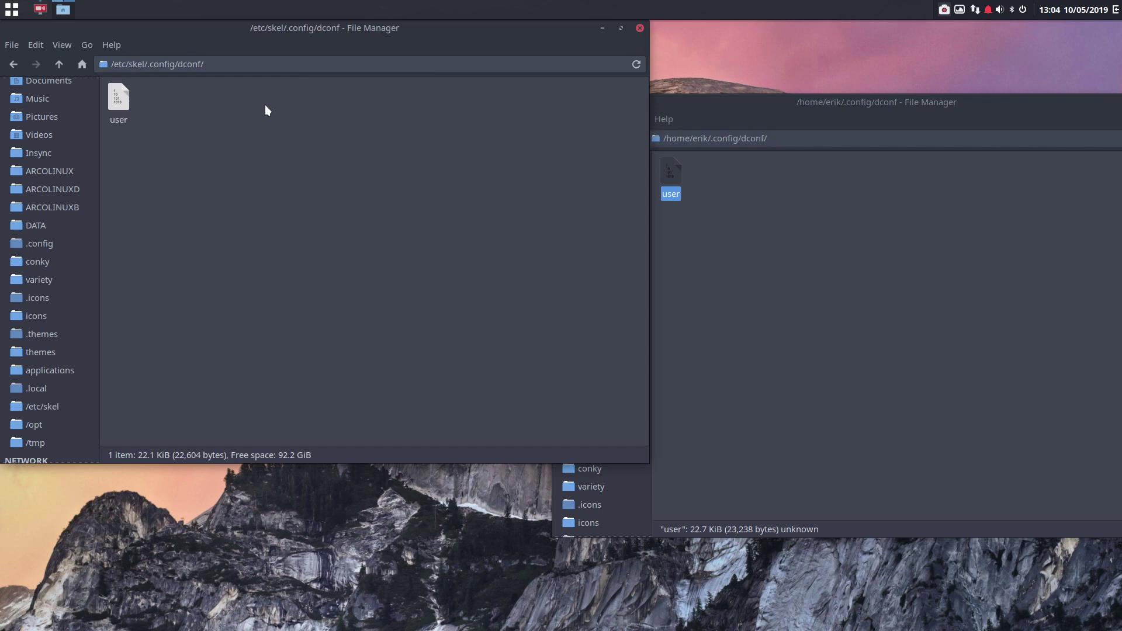
- Drag the skel user file into ~/.config/dconf, decline replacing it, and close both windows
left_click_drag(119, 96, 813, 278)
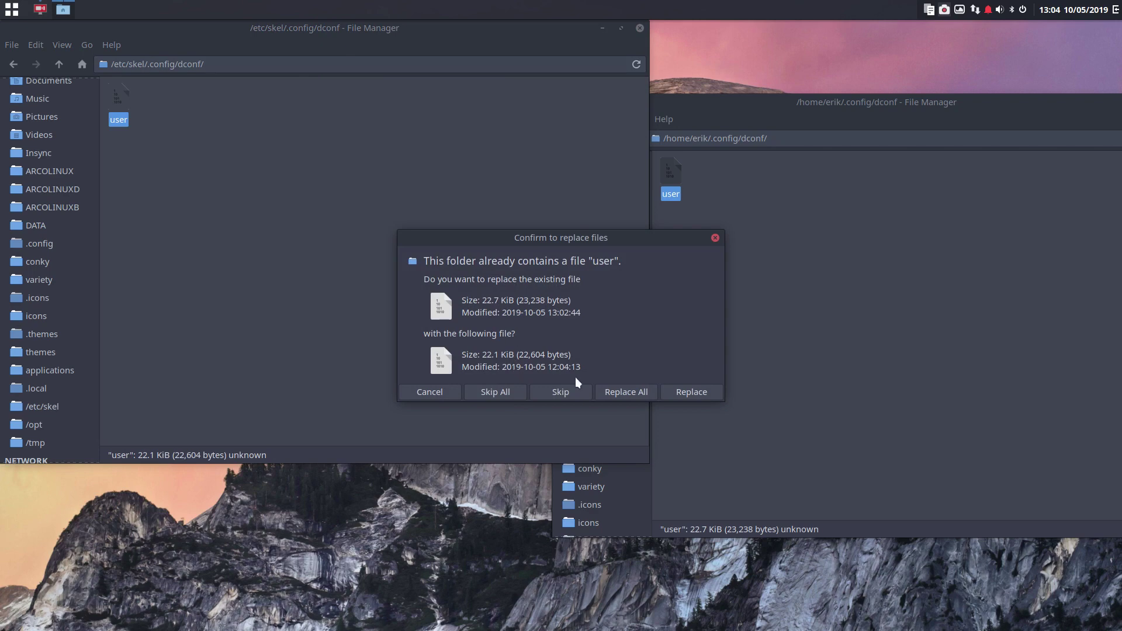
left_click(715, 238)
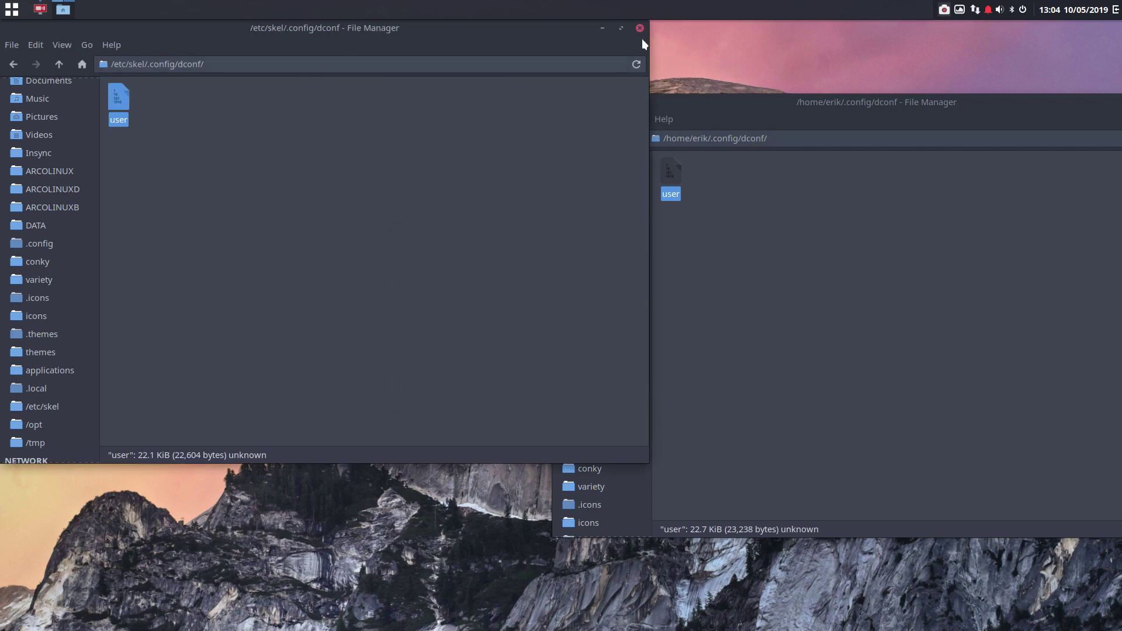
left_click(640, 29)
left_click_drag(812, 104, 469, 78)
left_click(877, 81)
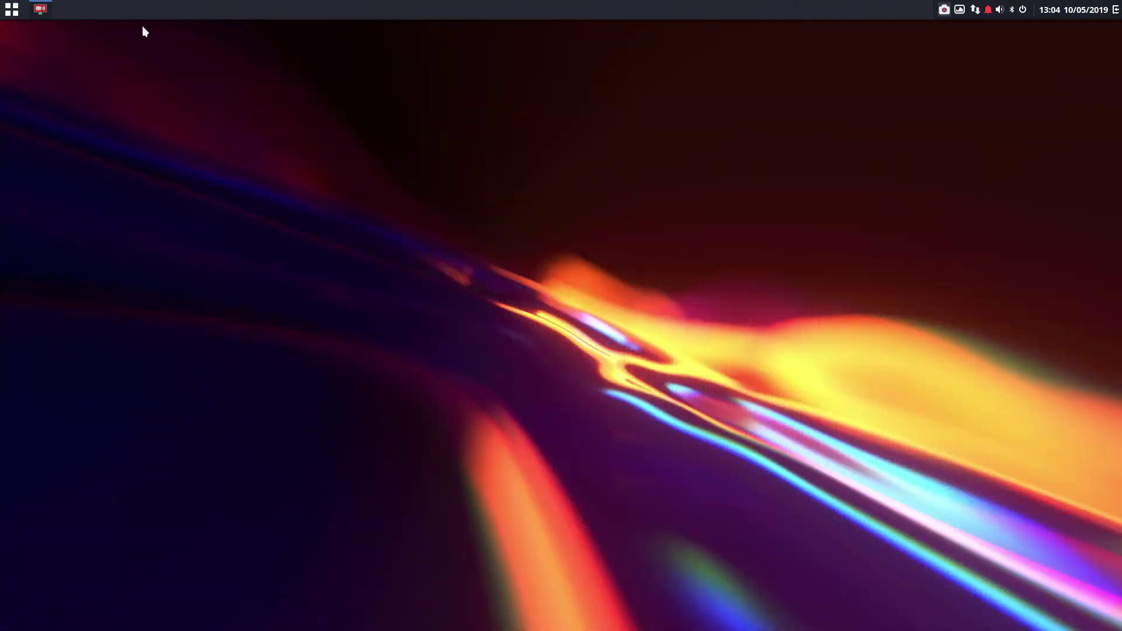
left_click(5, 11)
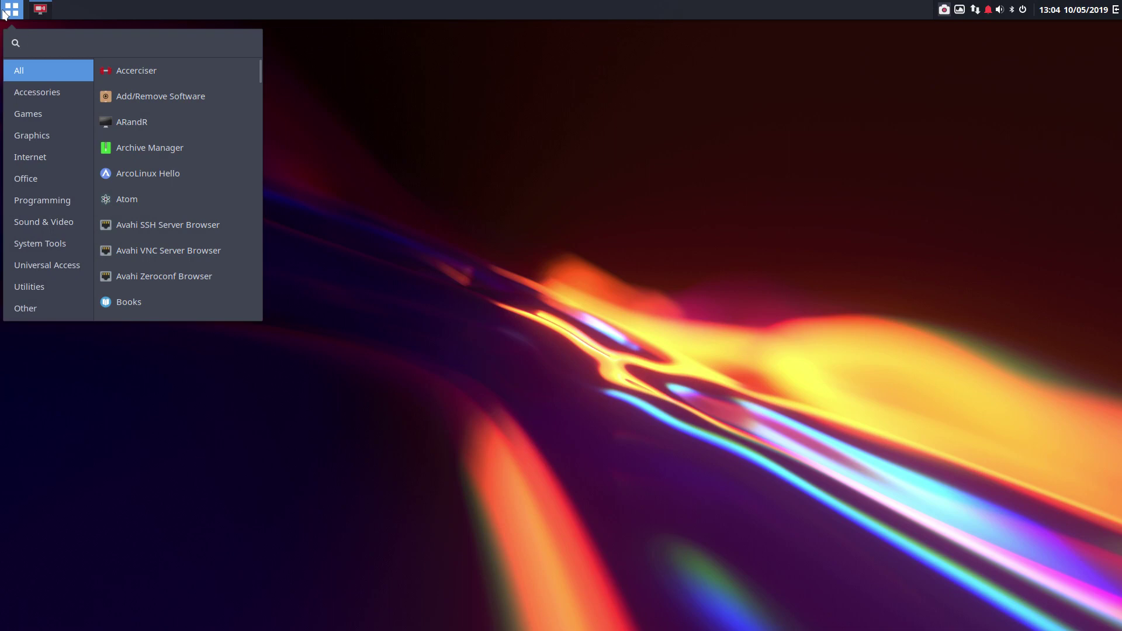
type("set")
key("Return")
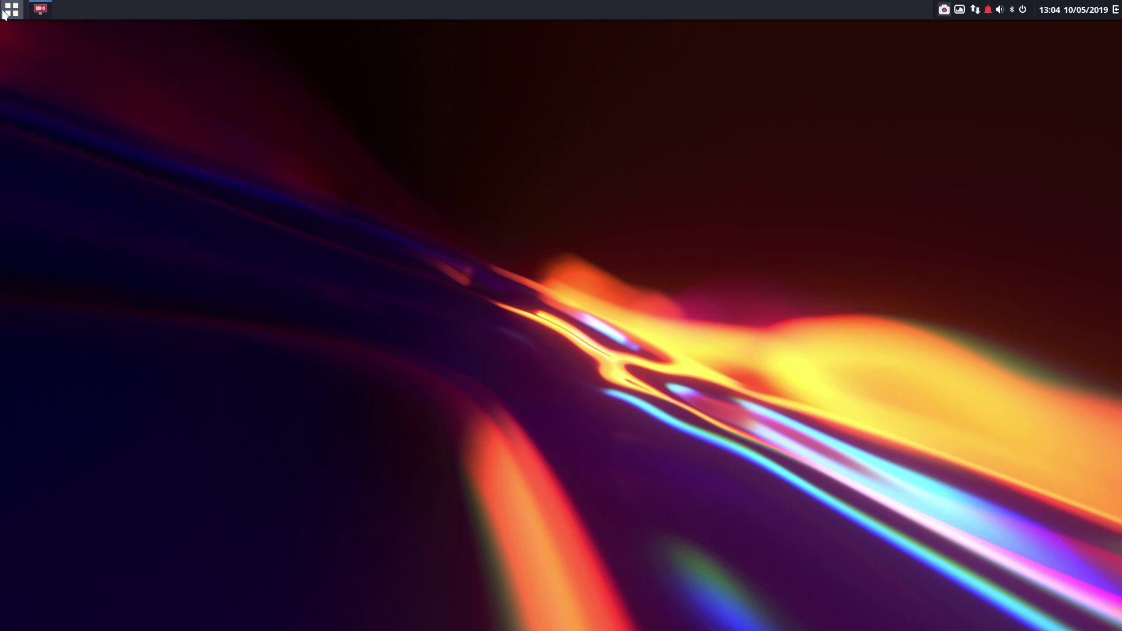
scroll(344, 446, "down", 2)
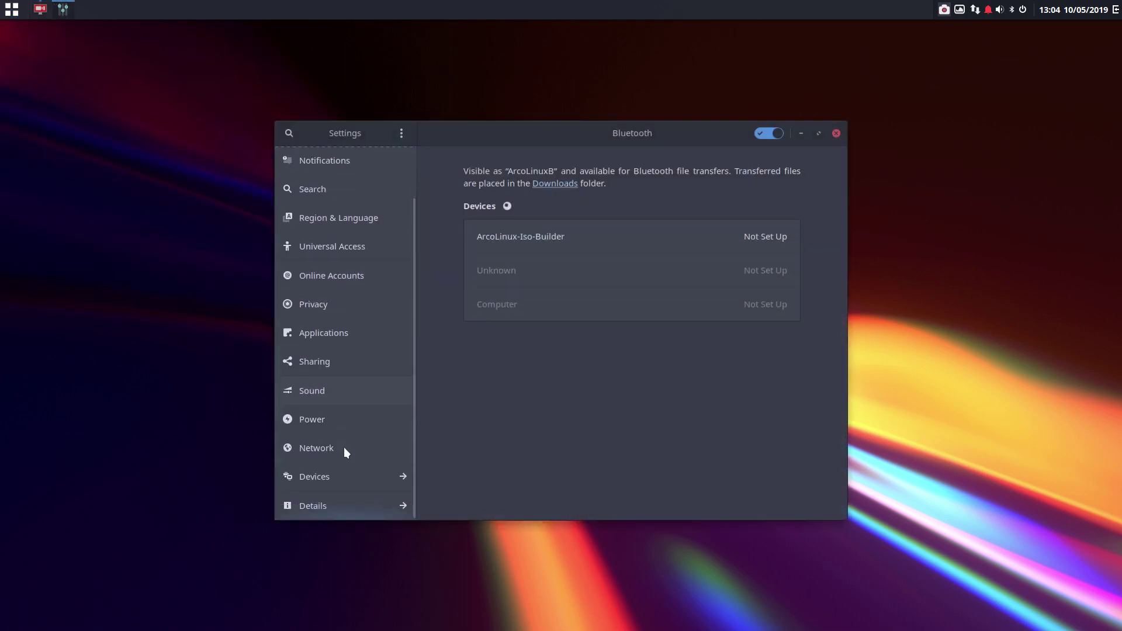
scroll(347, 473, "up", 1)
scroll(345, 497, "down", 1)
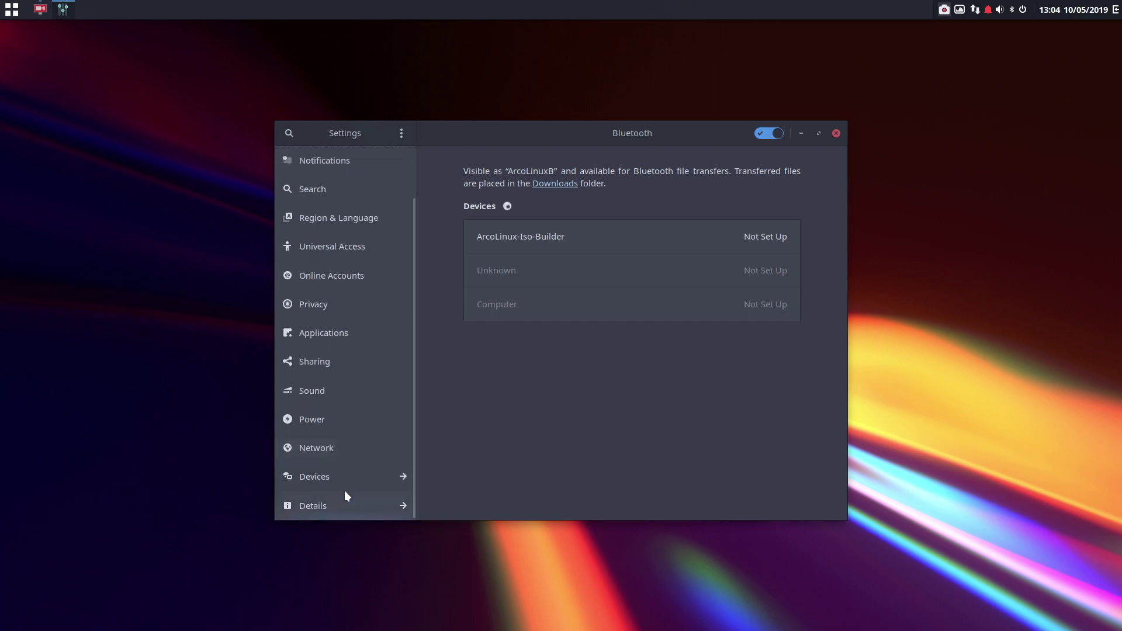
left_click(377, 484)
left_click(366, 199)
scroll(594, 356, "down", 20)
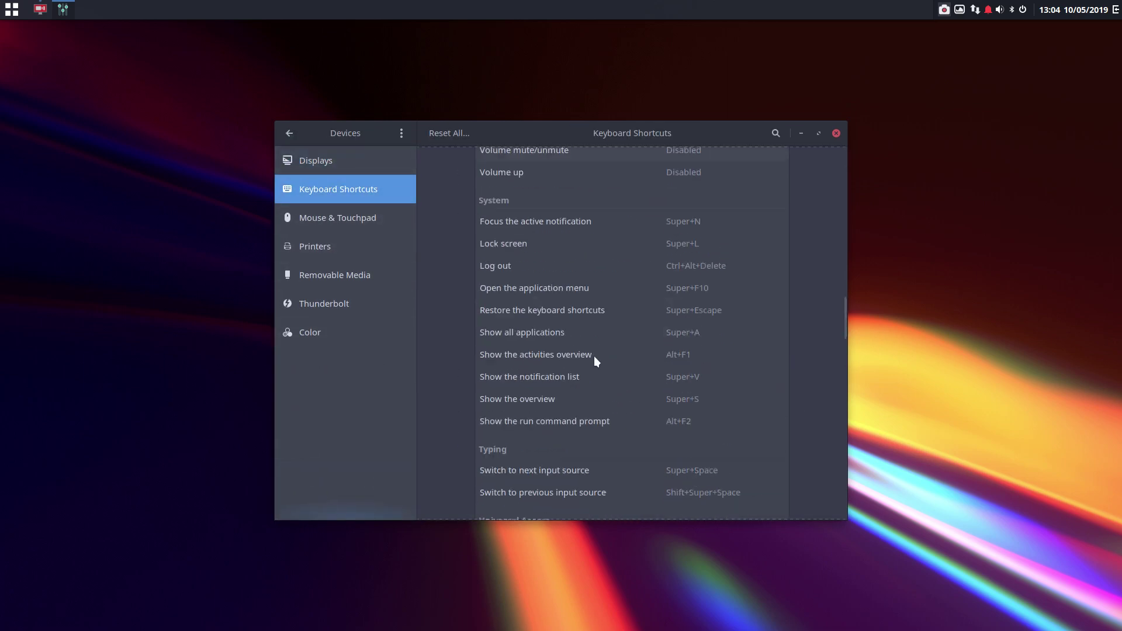
scroll(533, 456, "up", 5)
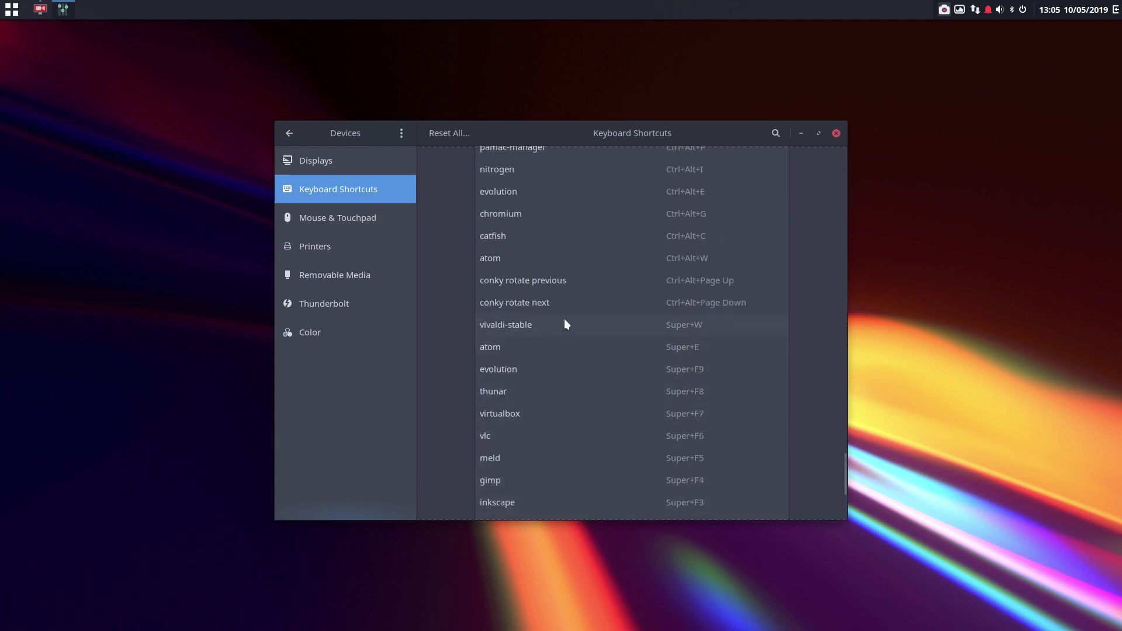
scroll(565, 323, "up", 6)
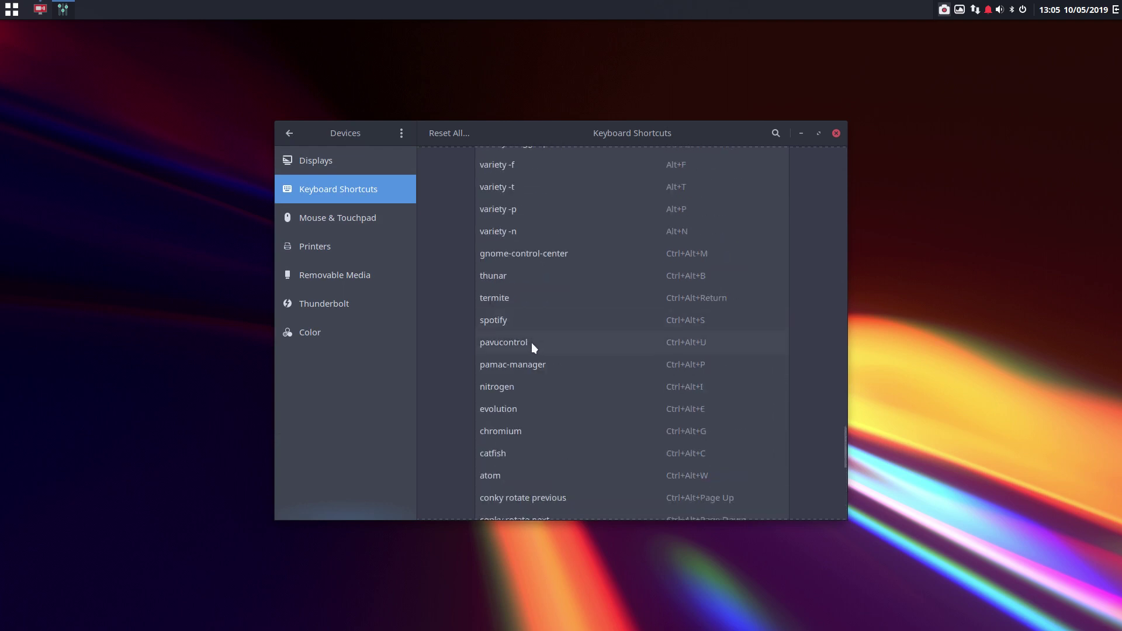
scroll(531, 347, "up", 2)
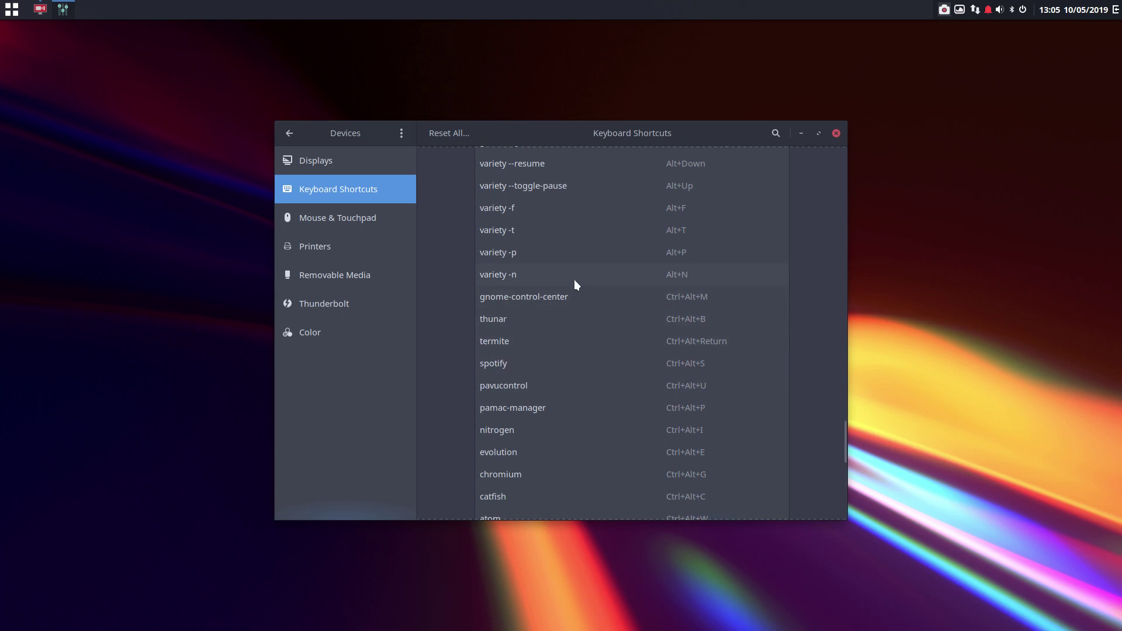
scroll(573, 283, "up", 2)
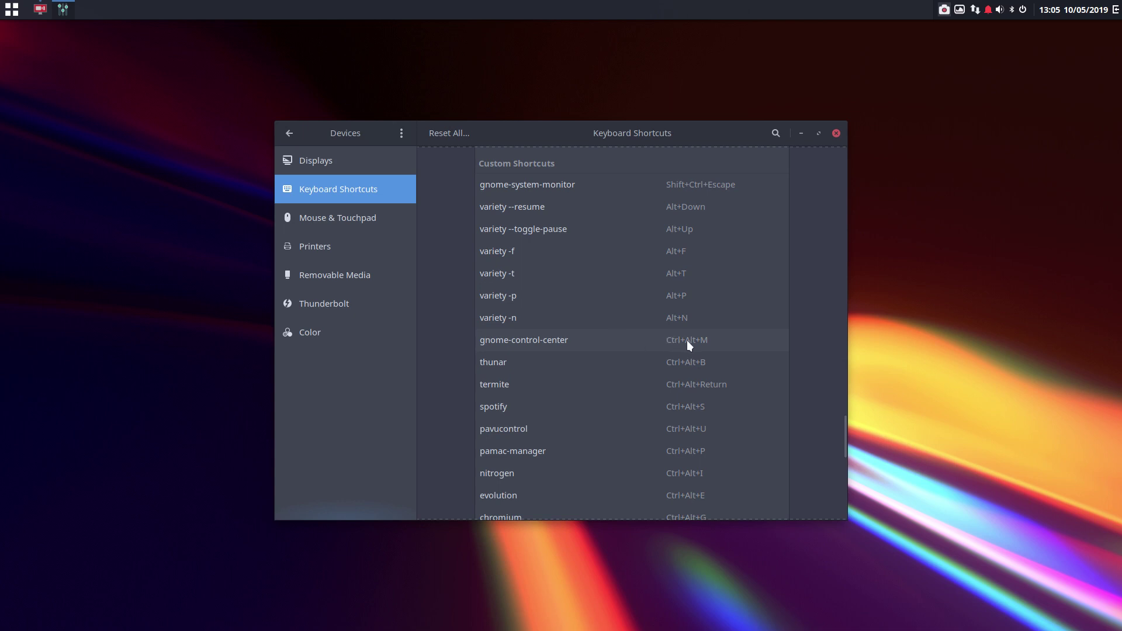
scroll(540, 268, "up", 2)
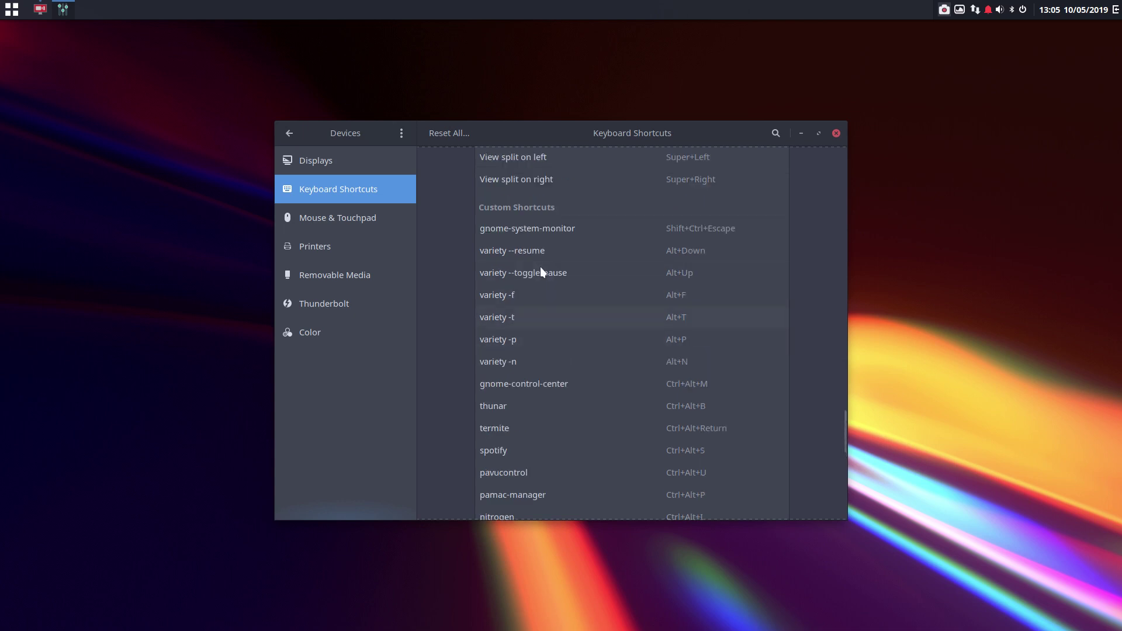
scroll(540, 271, "up", 2)
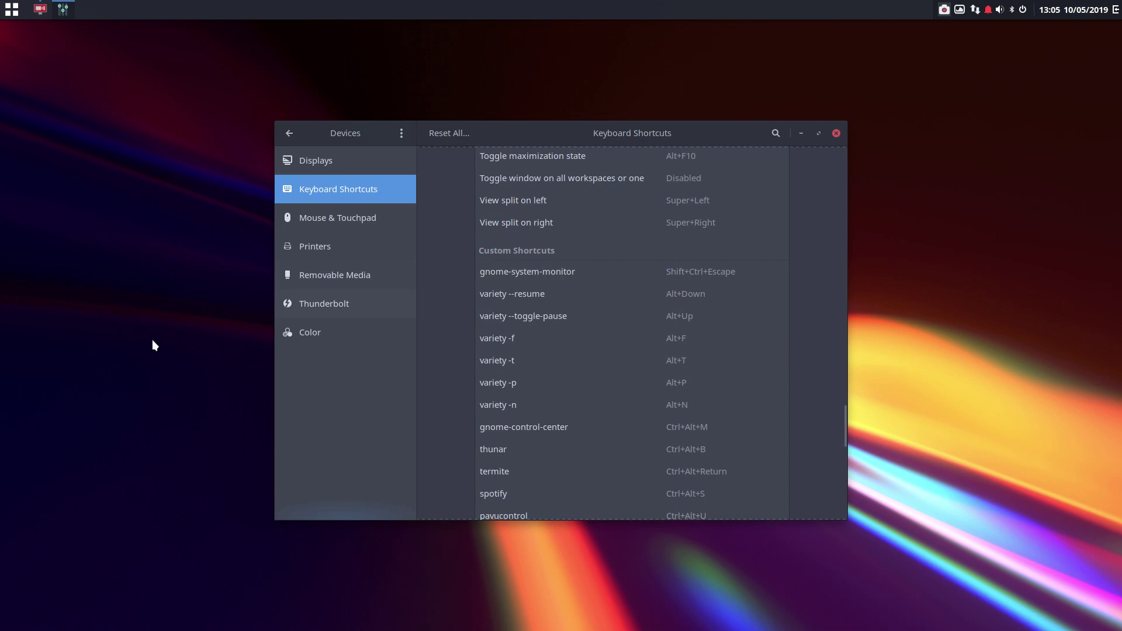
key("ctrl+shift+Escape")
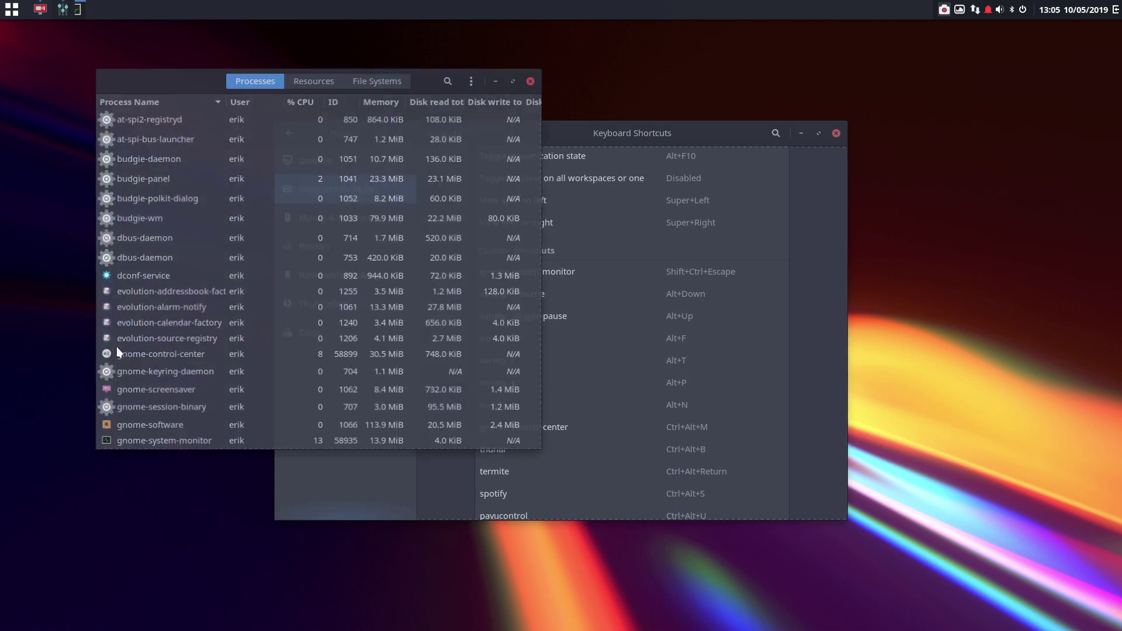
left_click(530, 80)
left_click(836, 133)
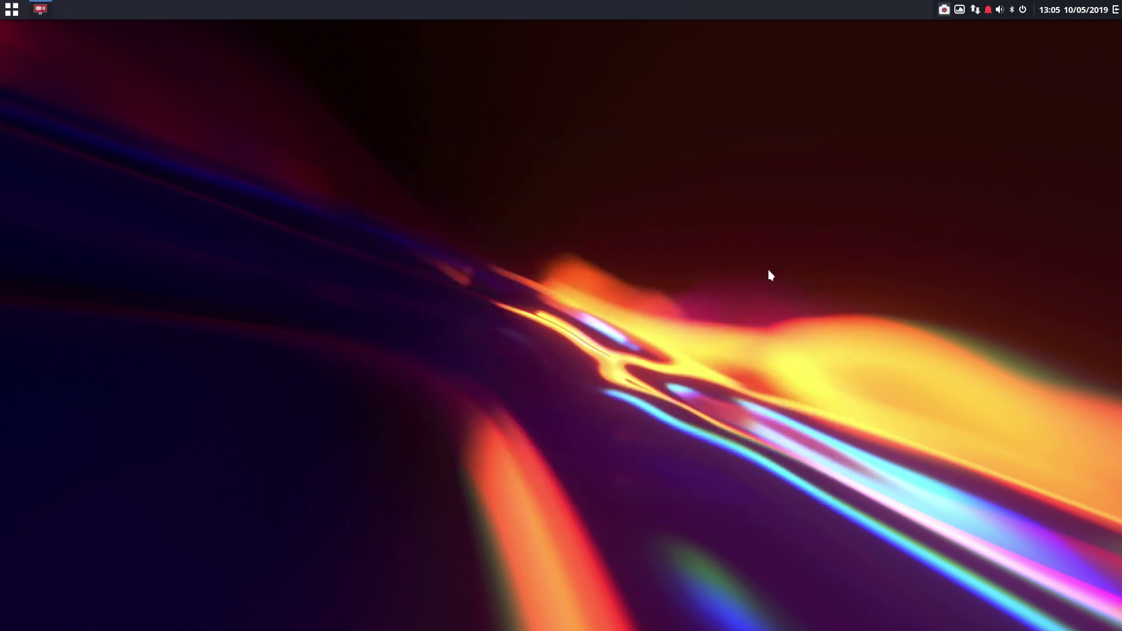
- Set the rainbow vertical-stripes image as the desktop background from the Background settings
right_click(506, 171)
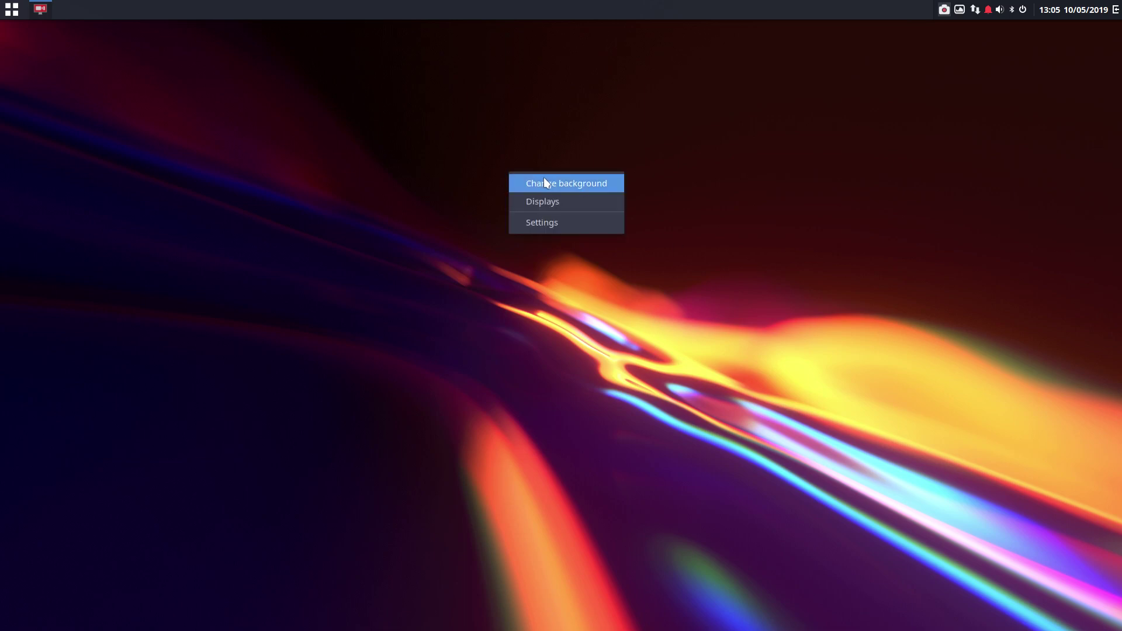
left_click(559, 182)
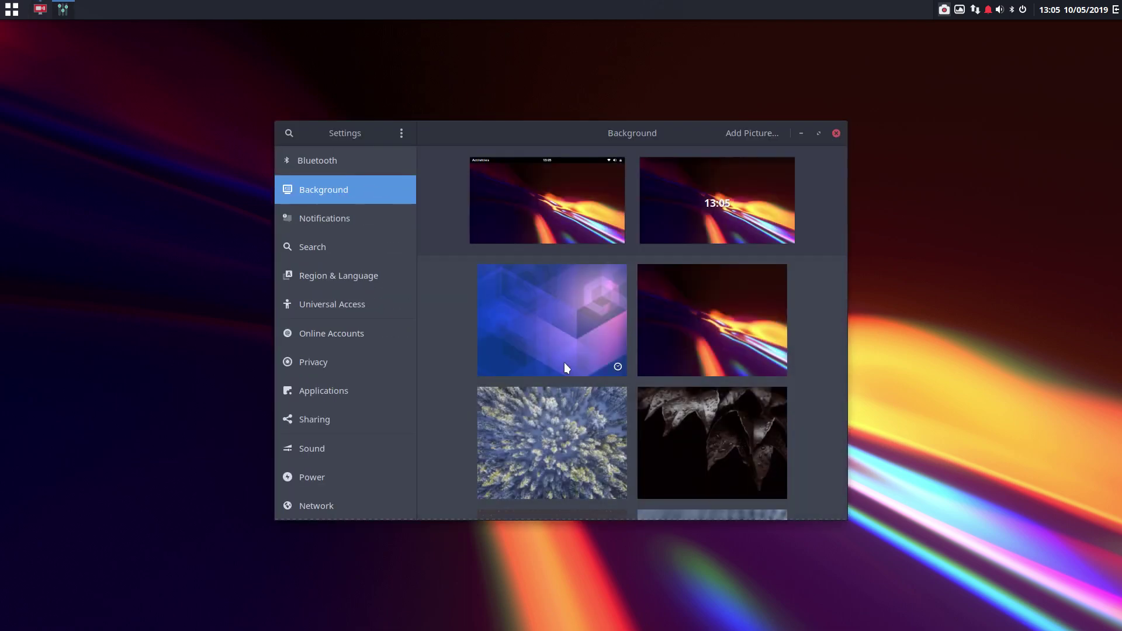
scroll(564, 366, "down", 15)
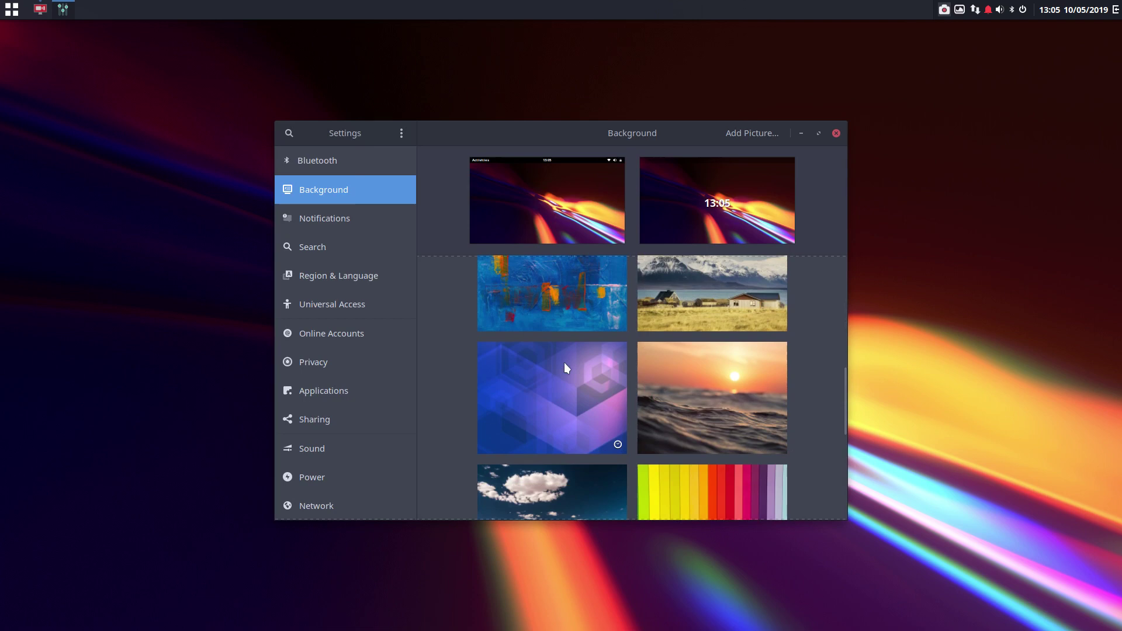
scroll(563, 367, "up", 2)
left_click(728, 345)
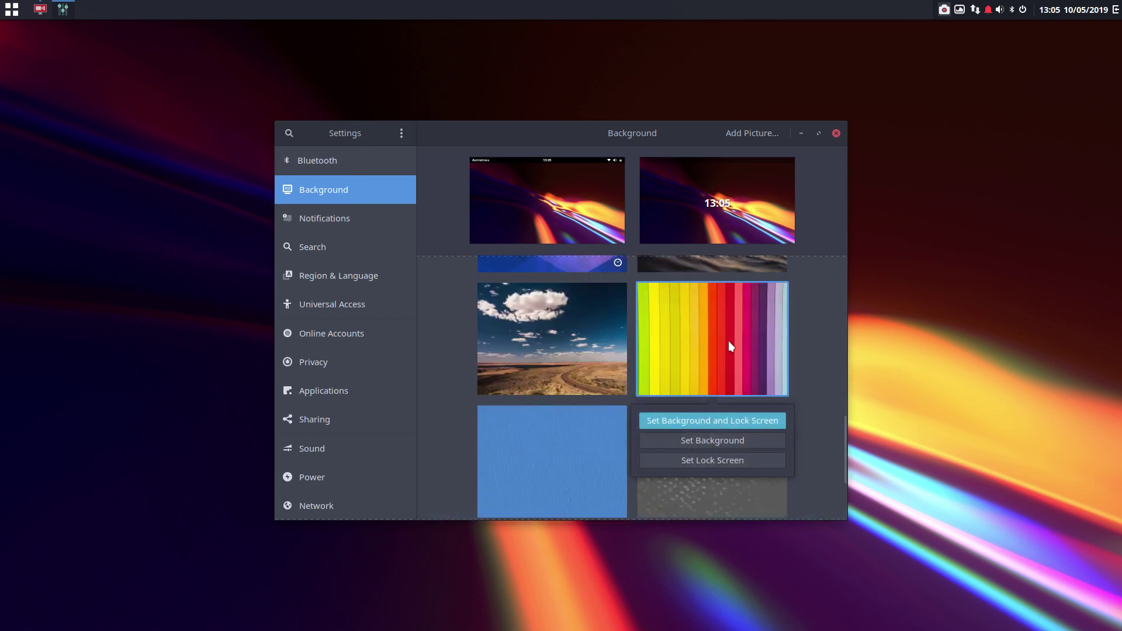
left_click(737, 439)
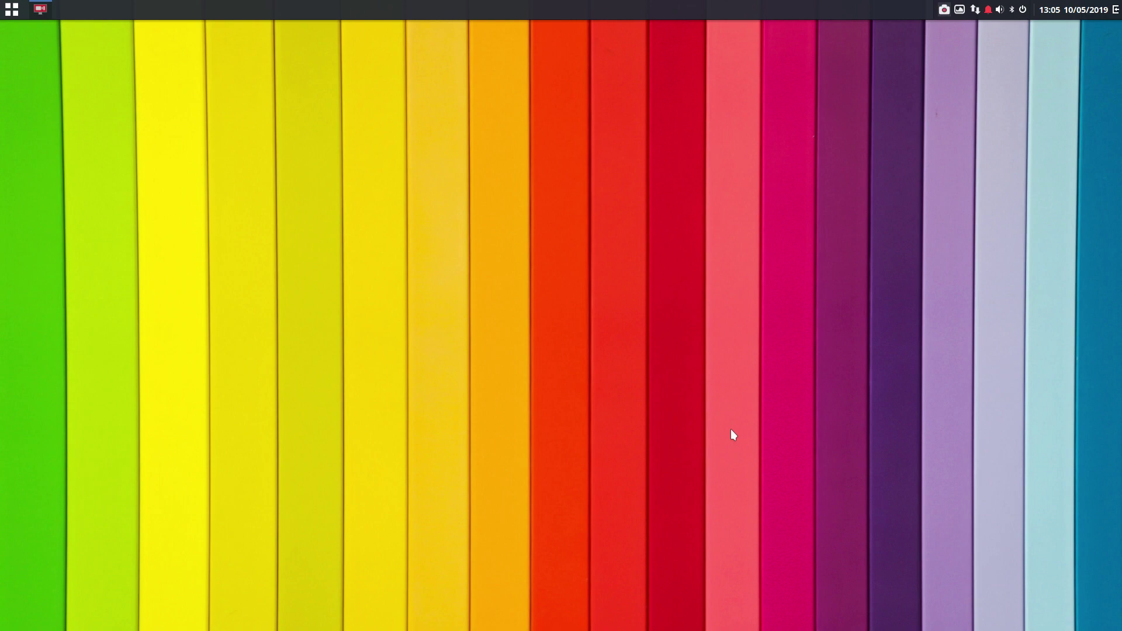
- Open a terminal showing neofetch and highlight 'budgie' in the ArcoLinuxB-budgie OS line
key("ctrl+alt+t")
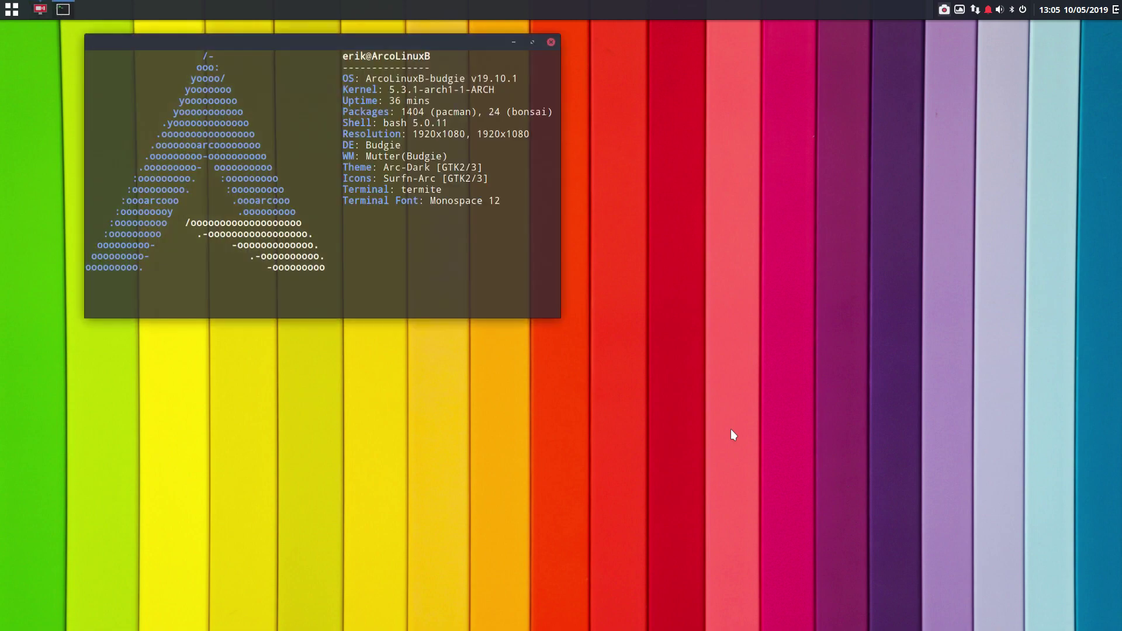
left_click_drag(420, 77, 460, 79)
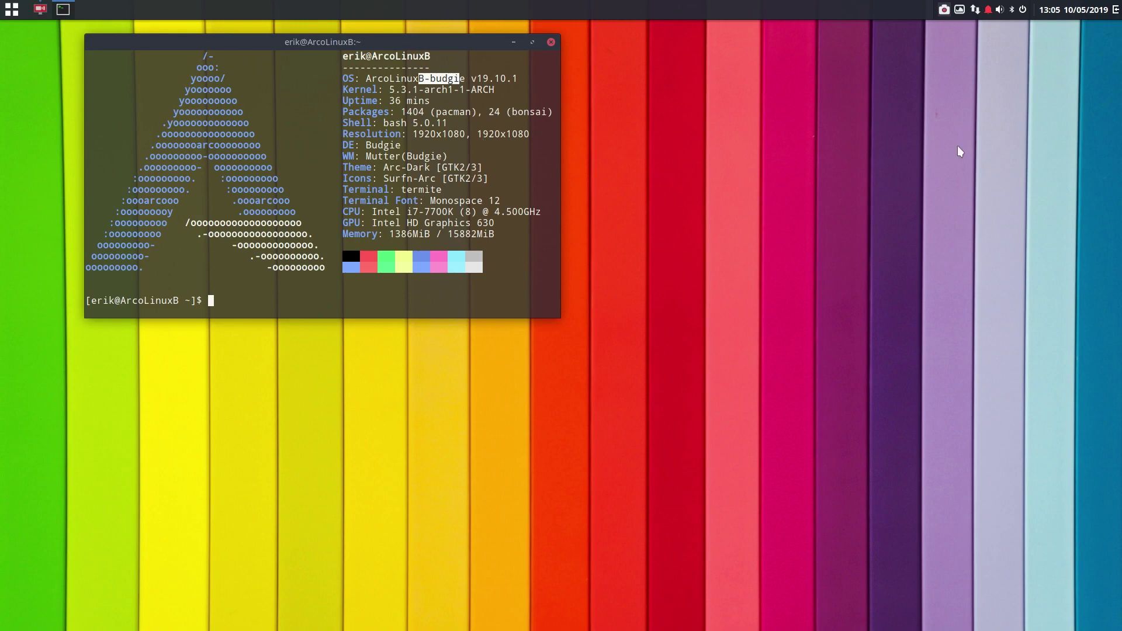